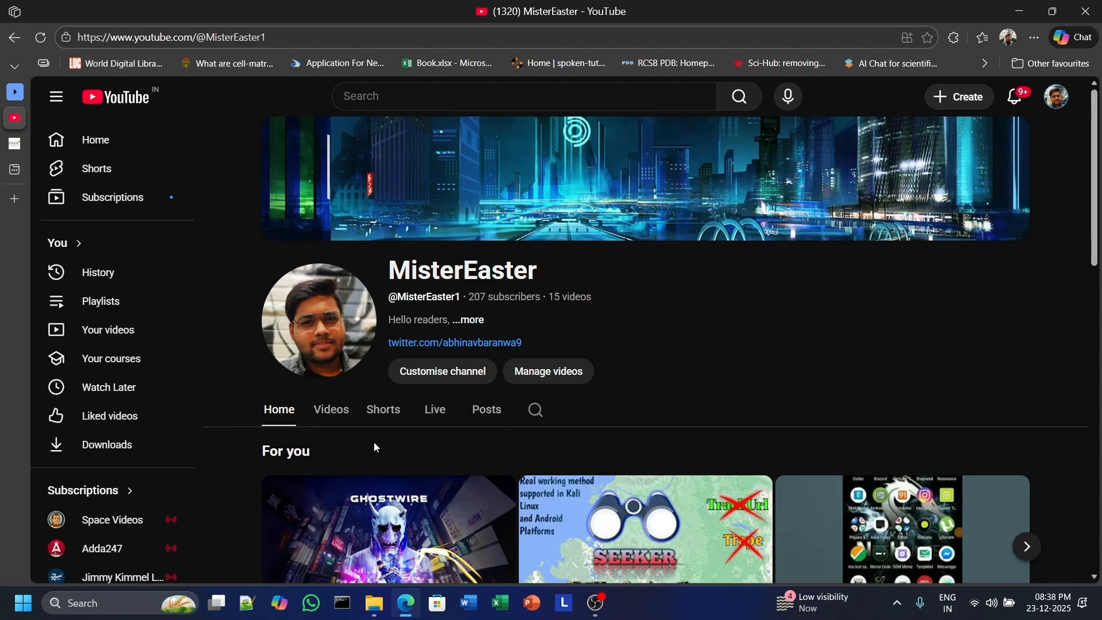
Launch Open Babel GUI from the Windows search.
click(109, 603)
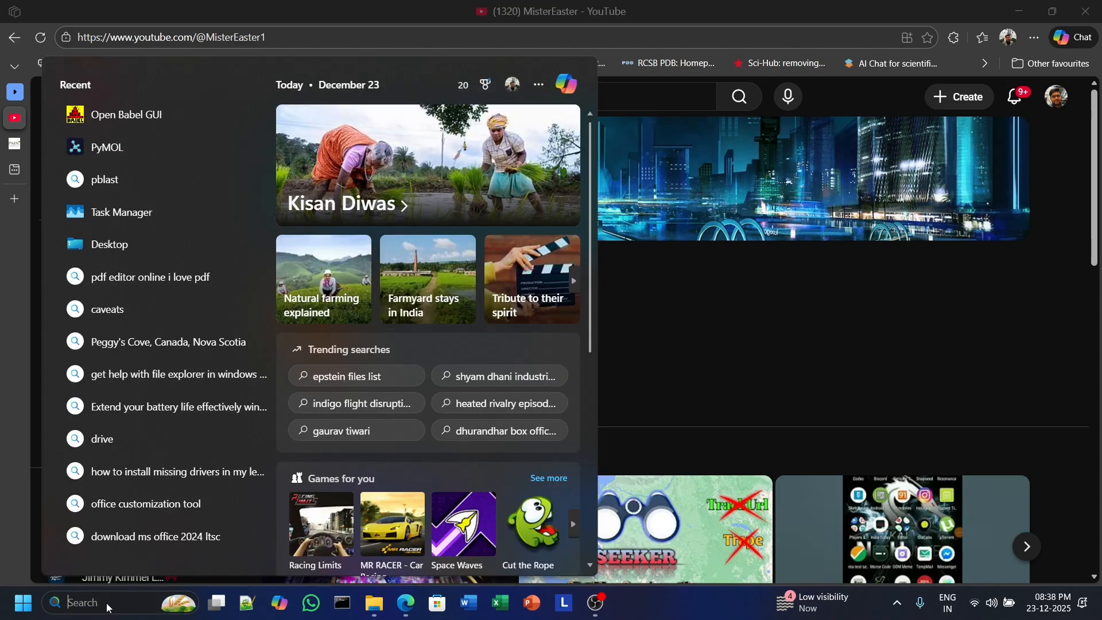
text(op)
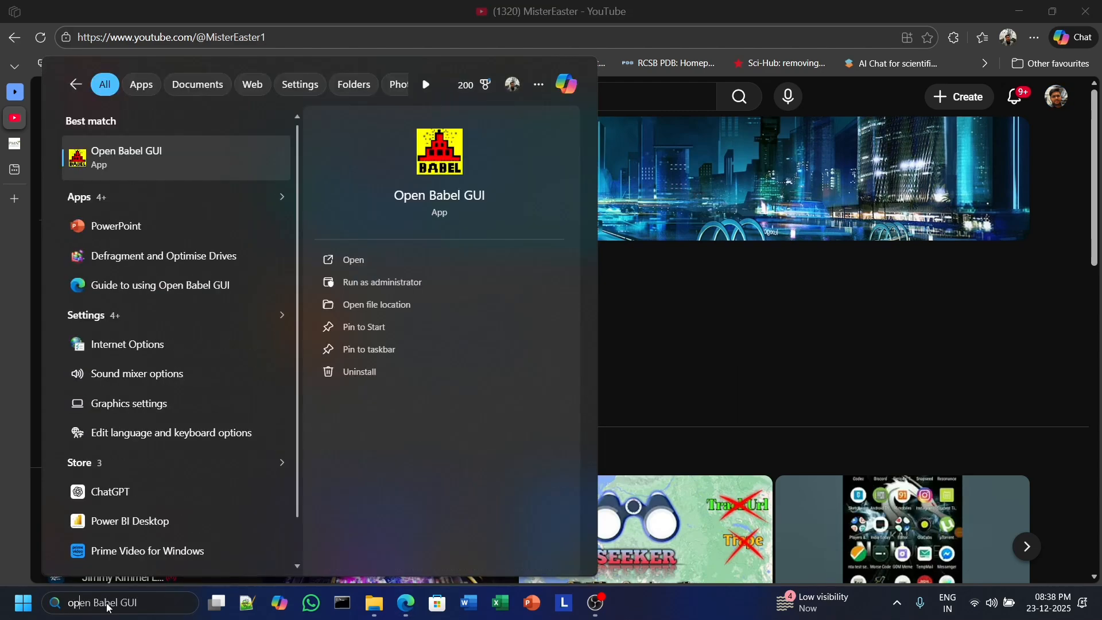
text(en)
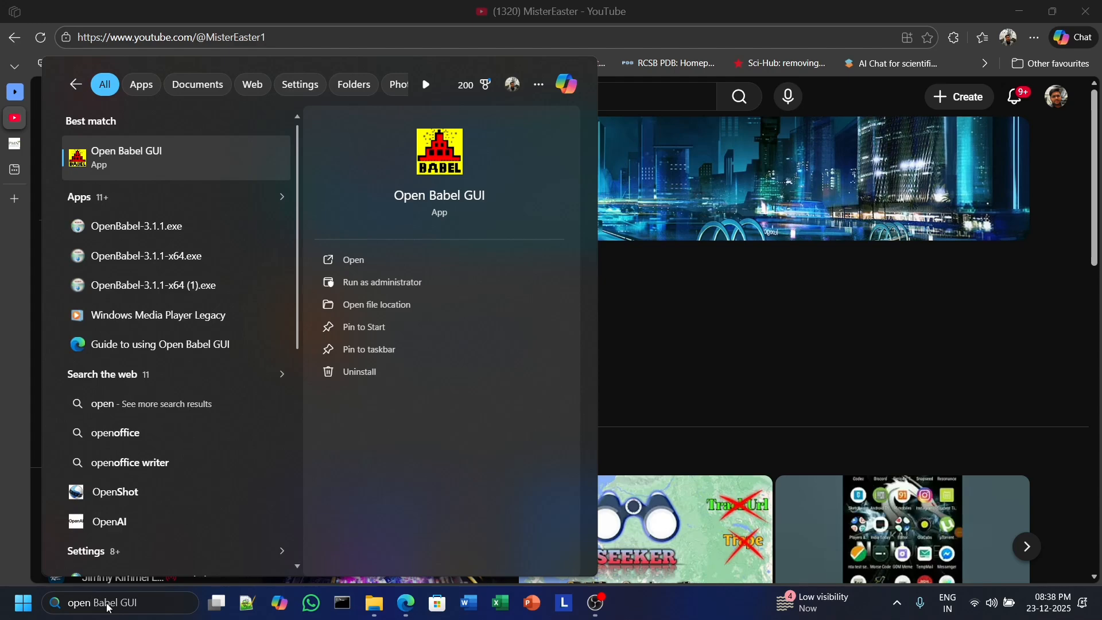
click(177, 164)
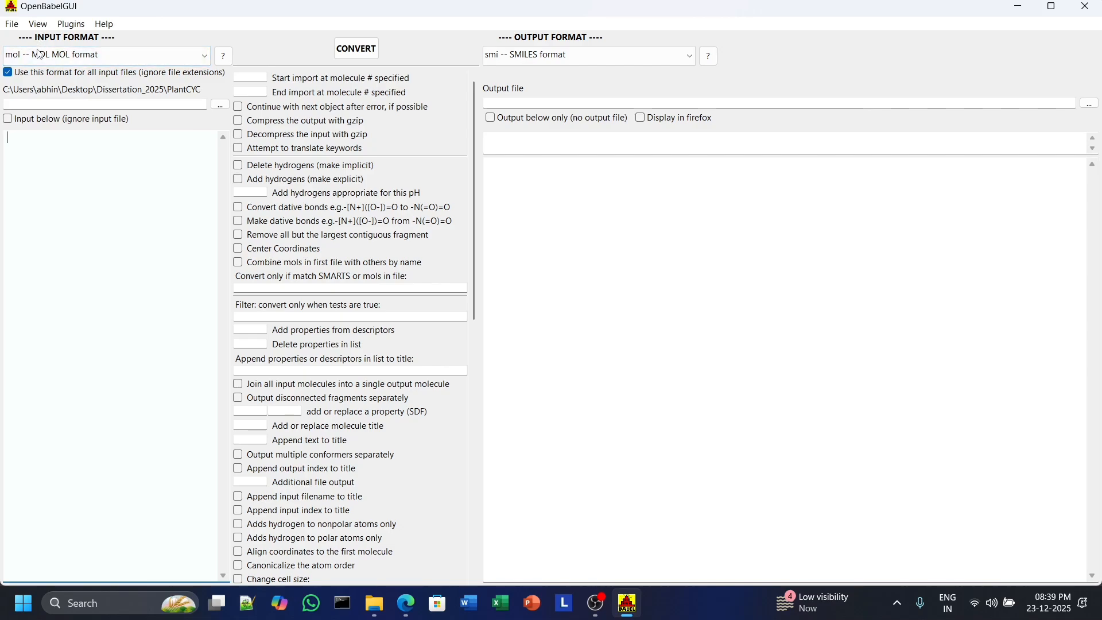
click(97, 58)
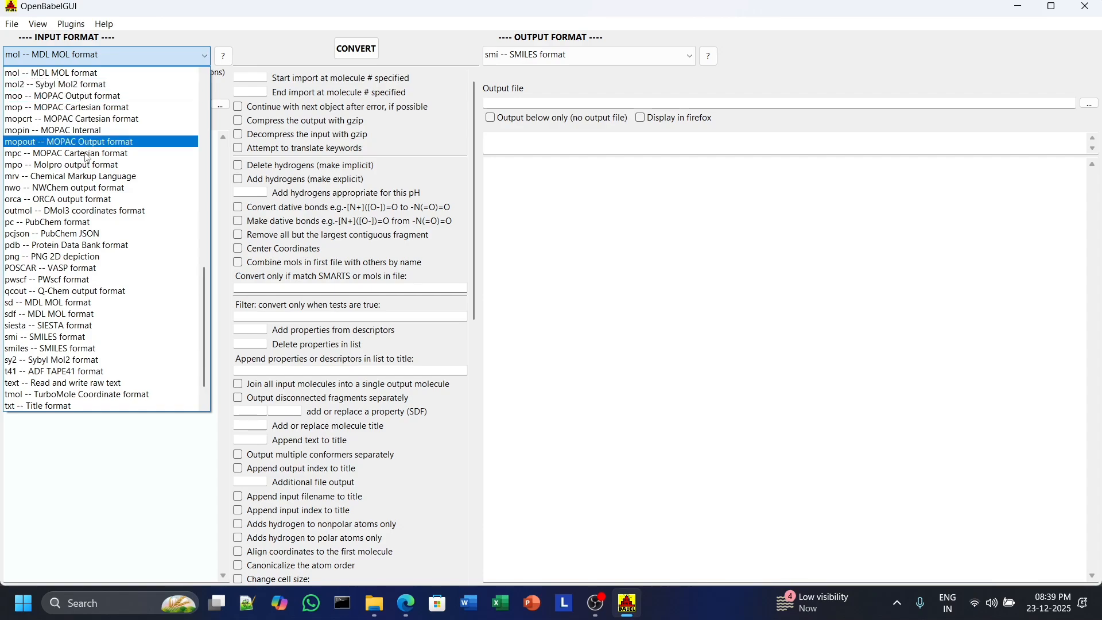
click(117, 487)
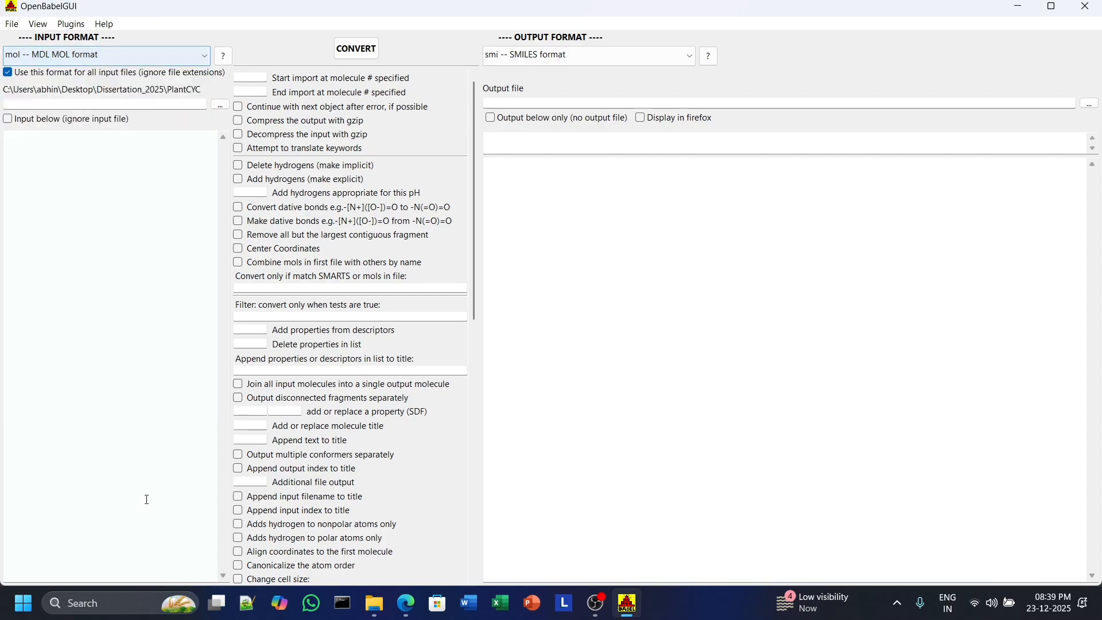
click(405, 603)
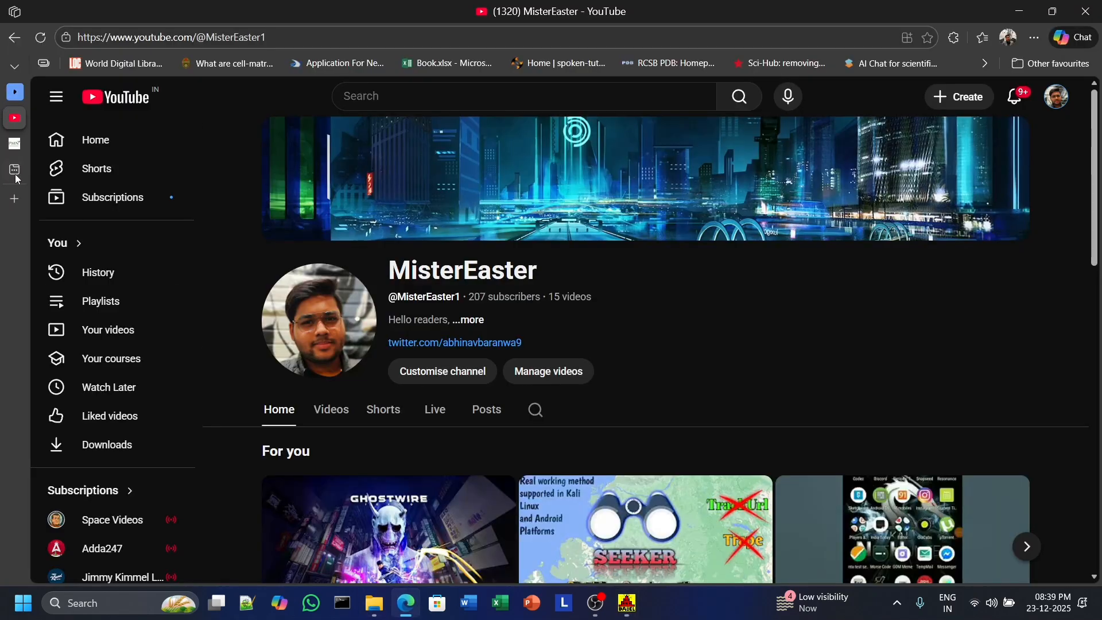
click(24, 140)
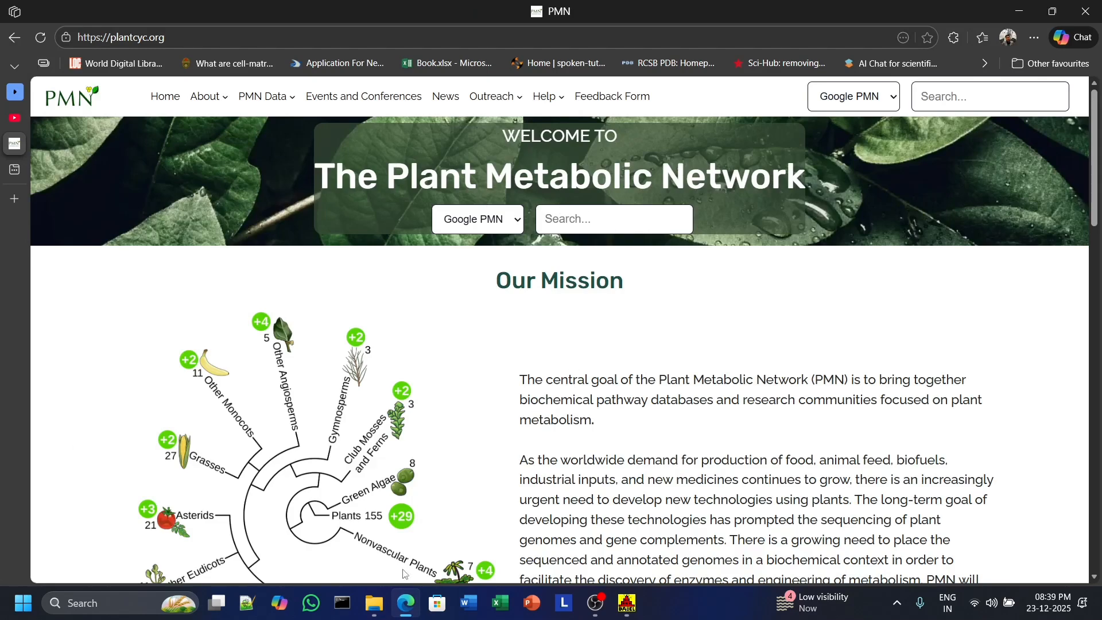
Locate the All-compounds-of-Eudicots.sdf file in the Downloads Input folder and return to Open Babel.
click(374, 603)
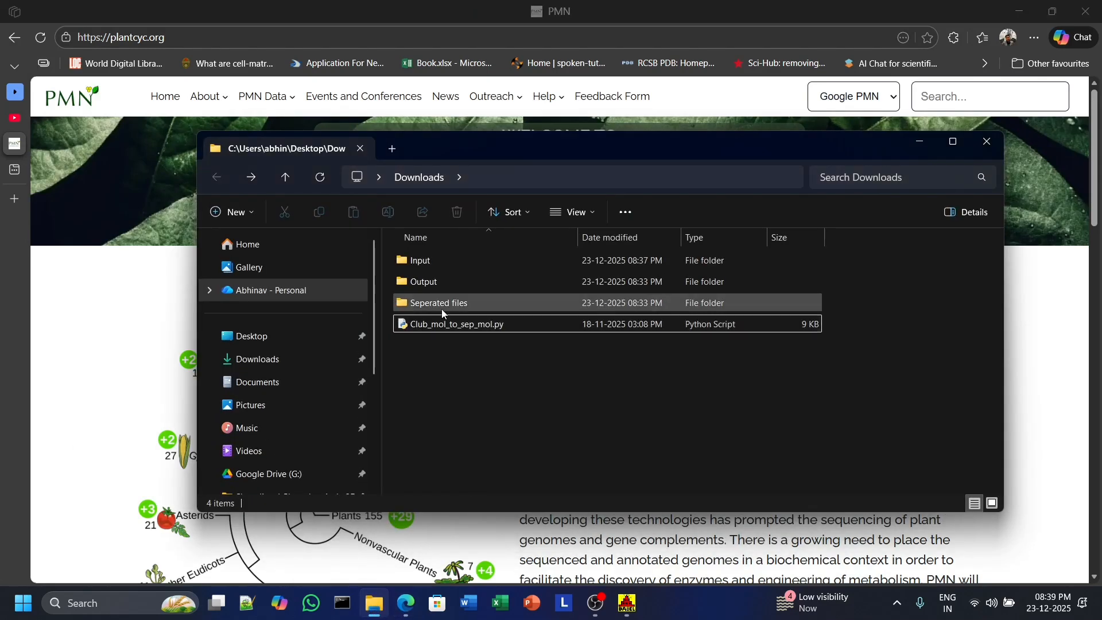
double_click(425, 259)
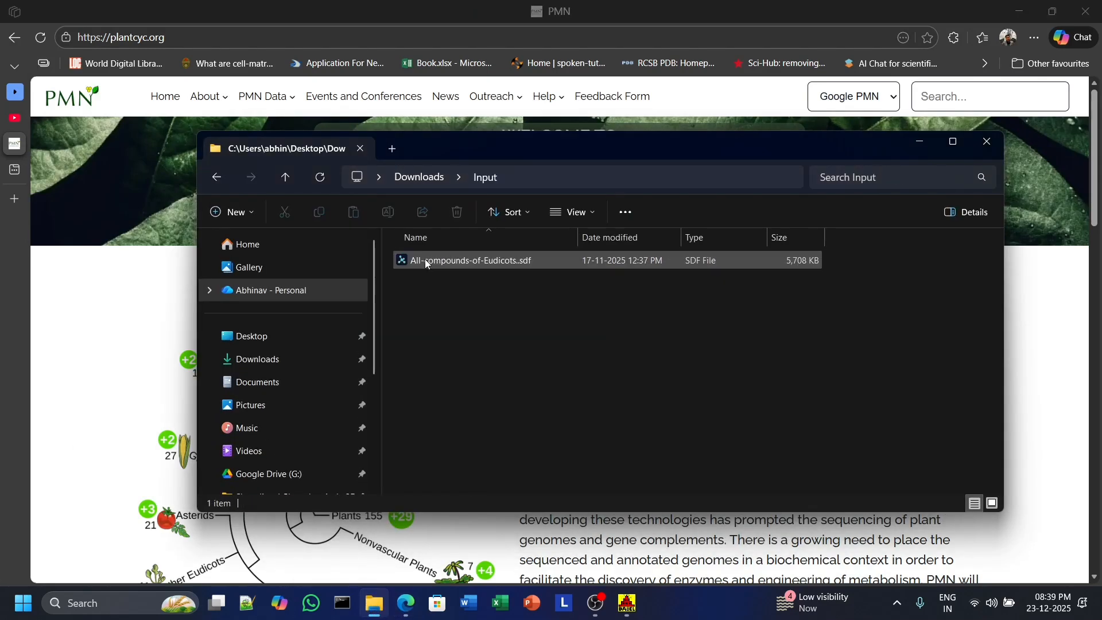
click(505, 265)
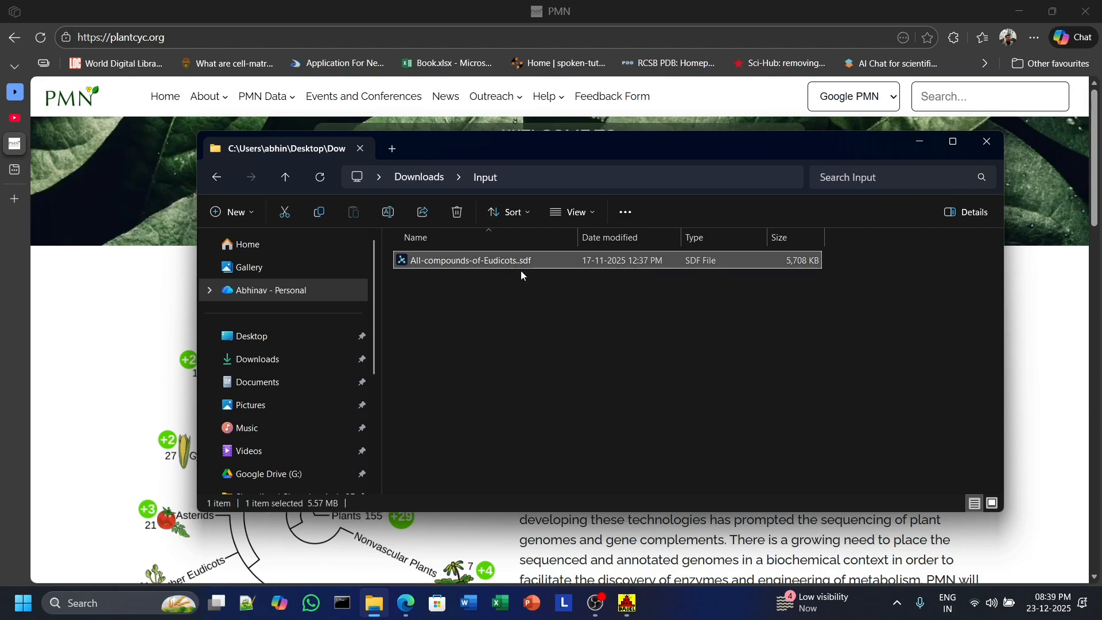
click(627, 603)
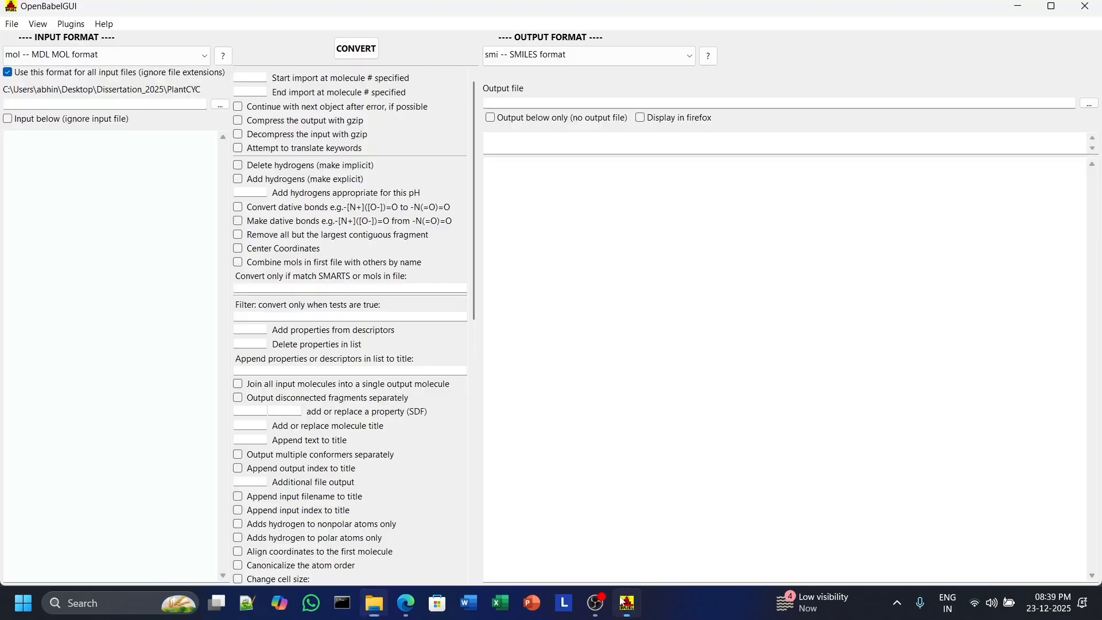
Set the input format to sdf -- MDL MOL format and the output format to mol -- MDL MOL format.
click(63, 56)
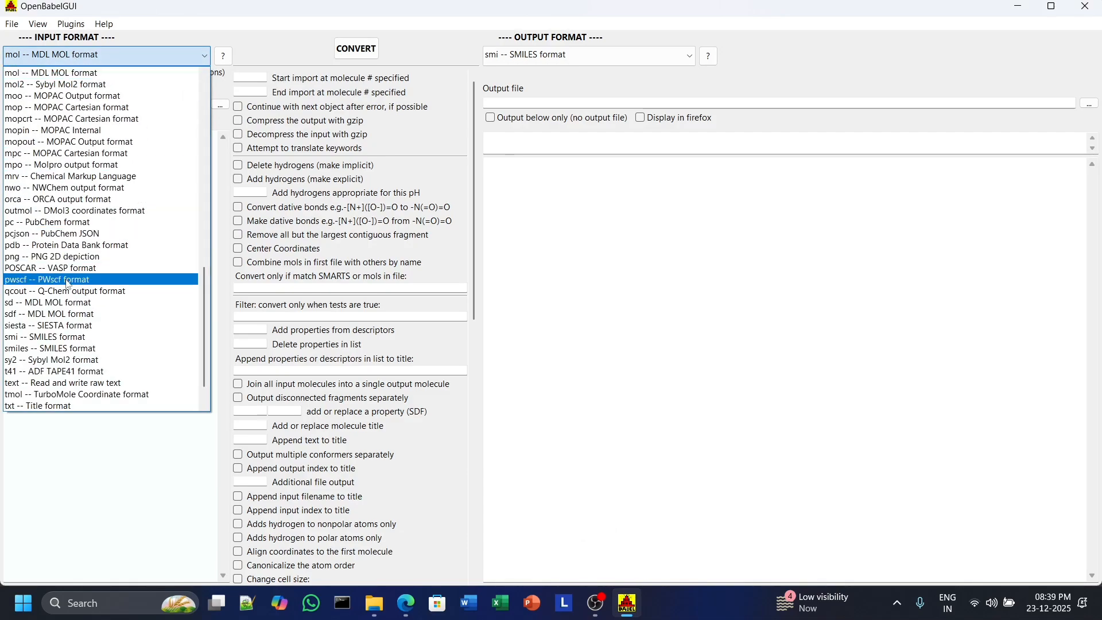
click(20, 315)
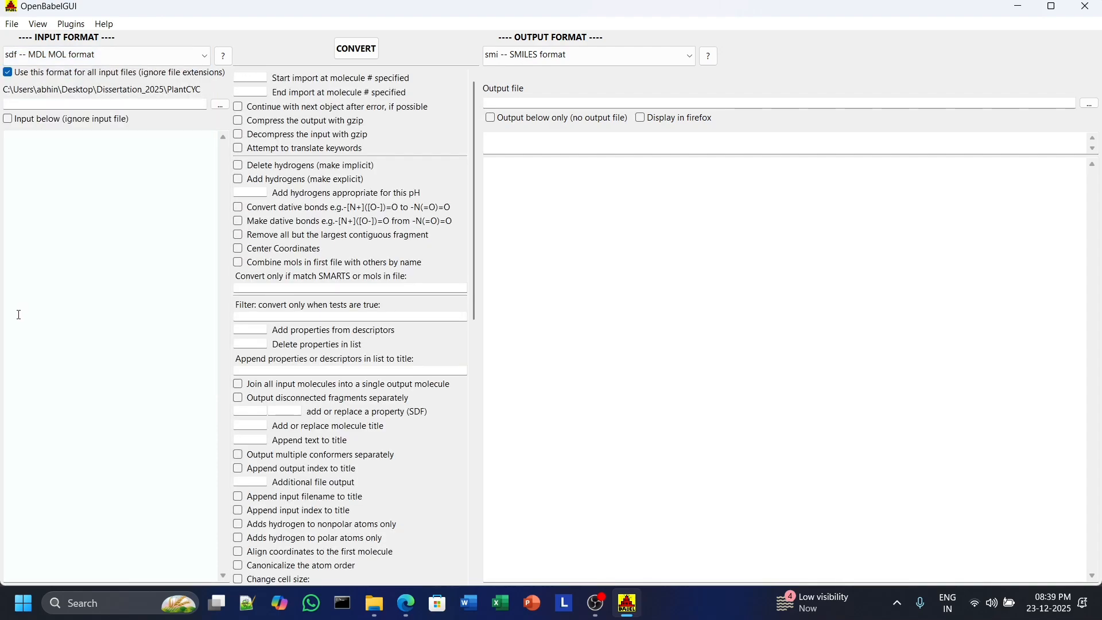
click(540, 54)
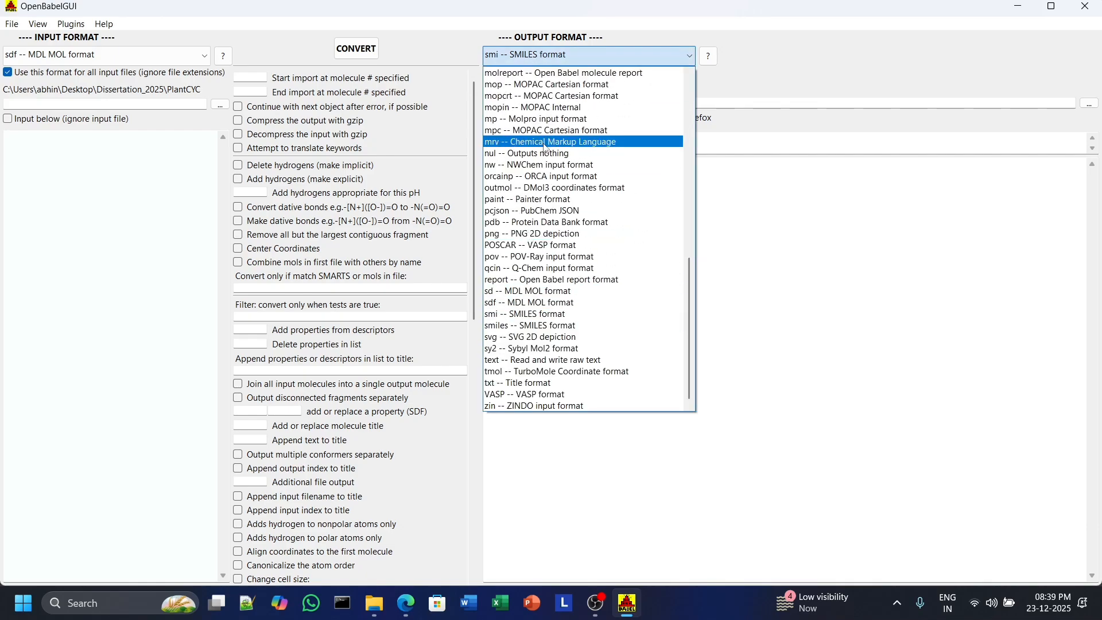
scroll(545, 148, up, 4)
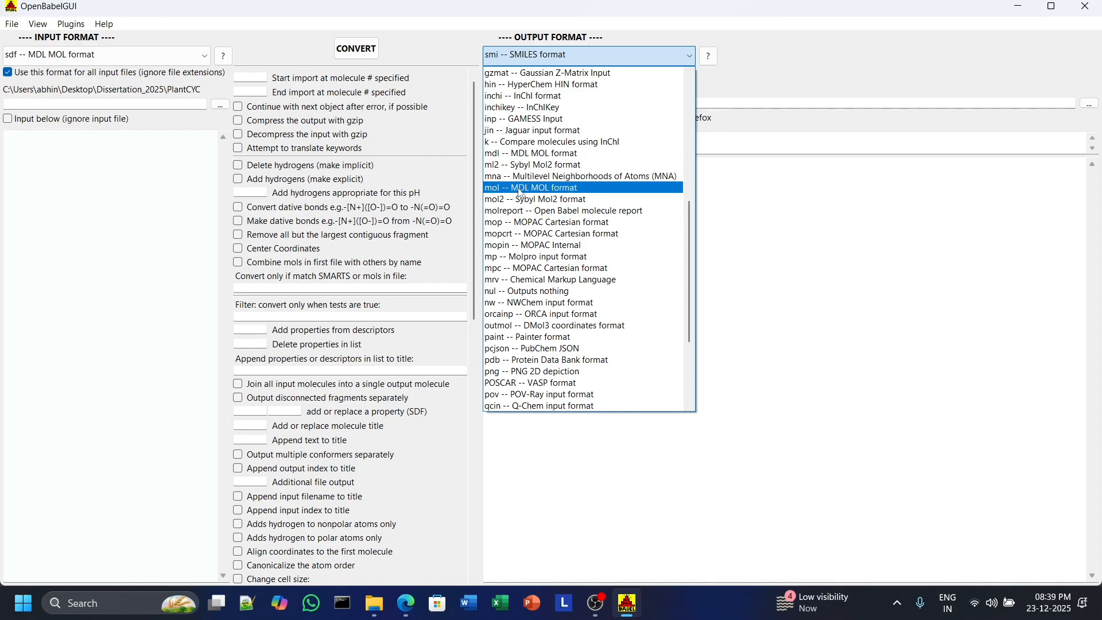
click(520, 192)
click(521, 192)
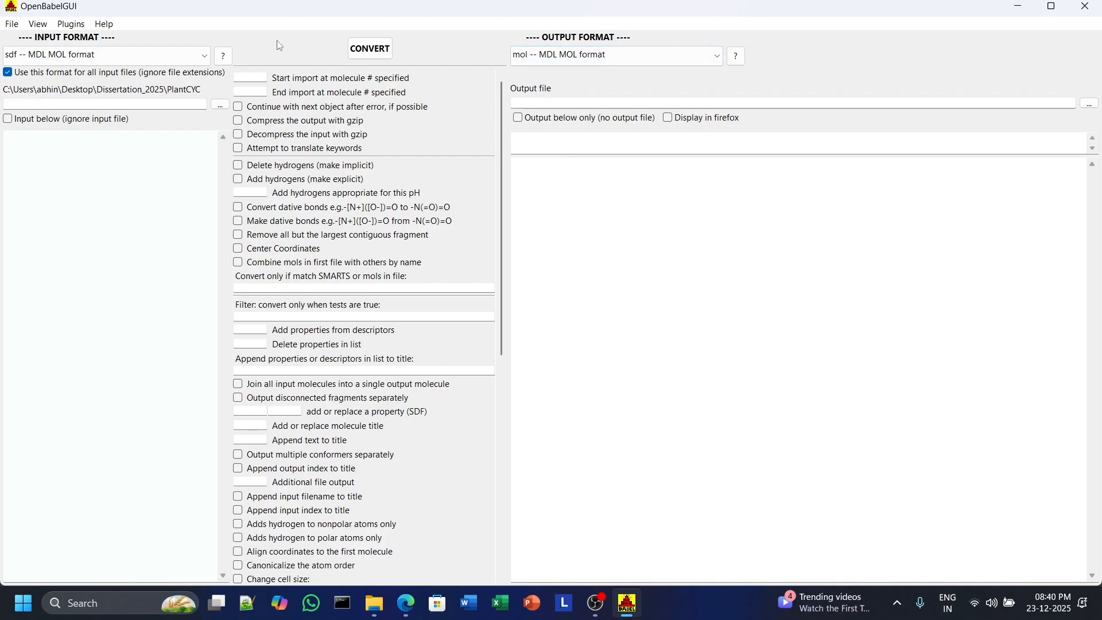
Choose All-compounds-of-Eudicots.sdf in the Downloads Input folder as the input file.
click(226, 108)
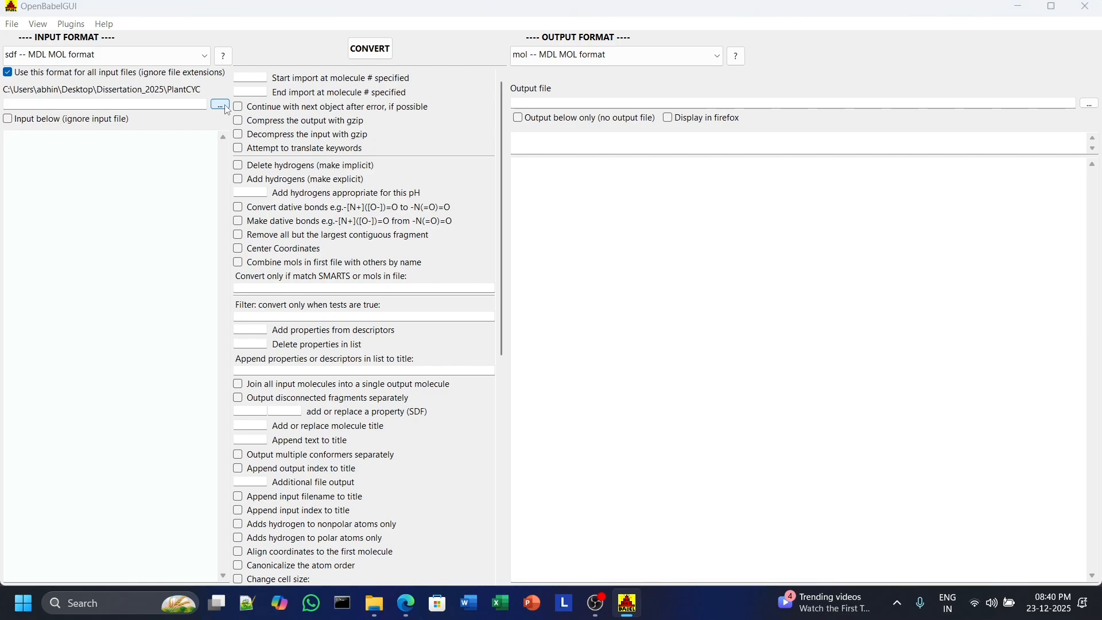
click(467, 238)
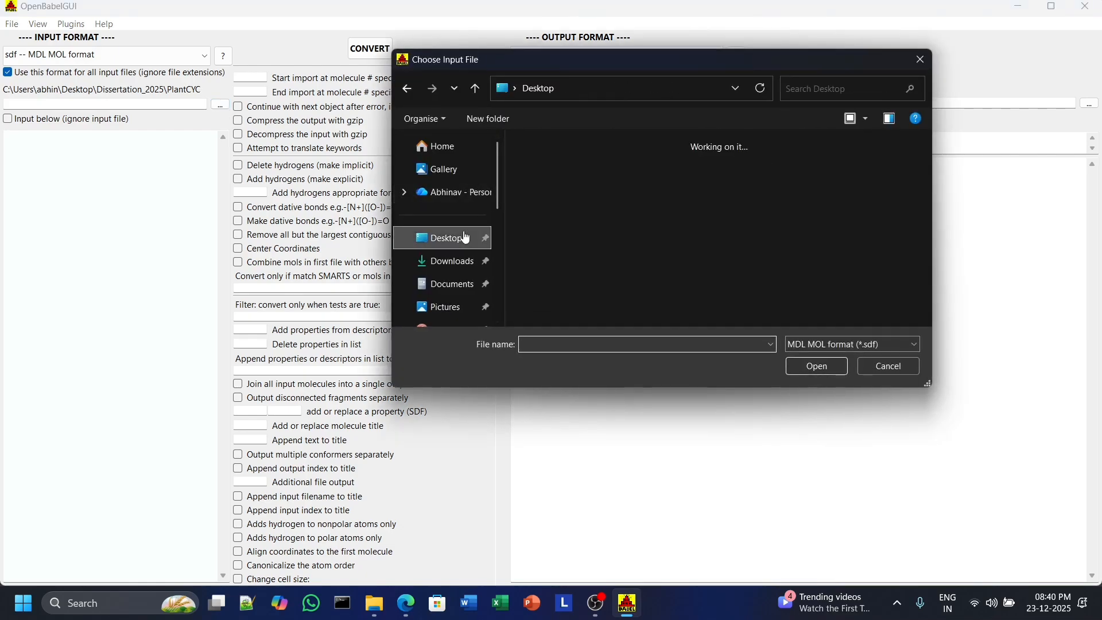
double_click(860, 202)
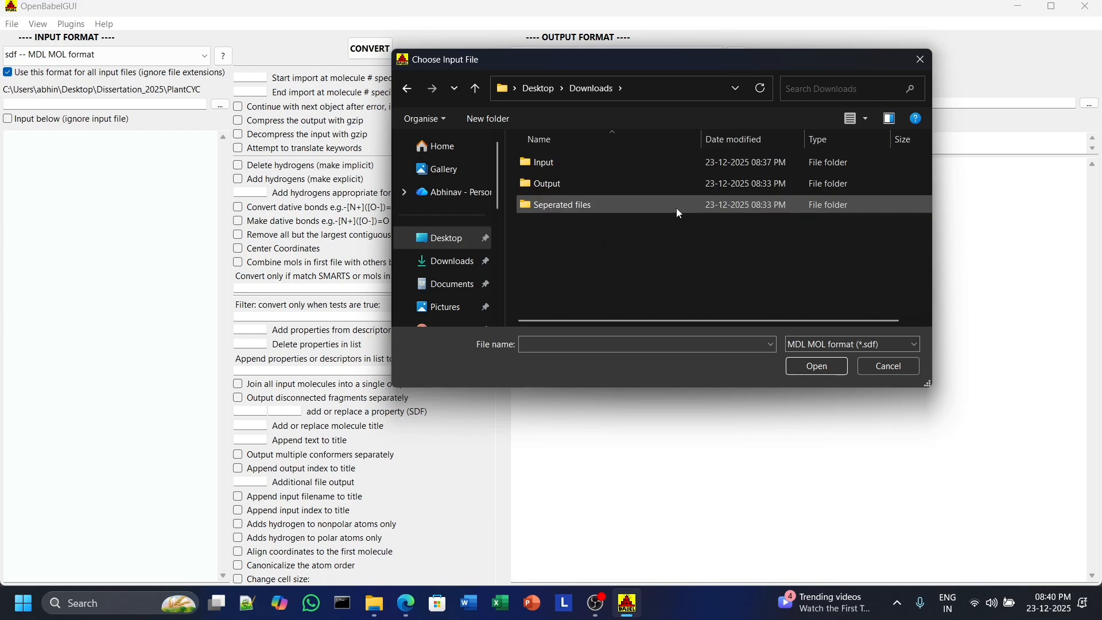
double_click(555, 163)
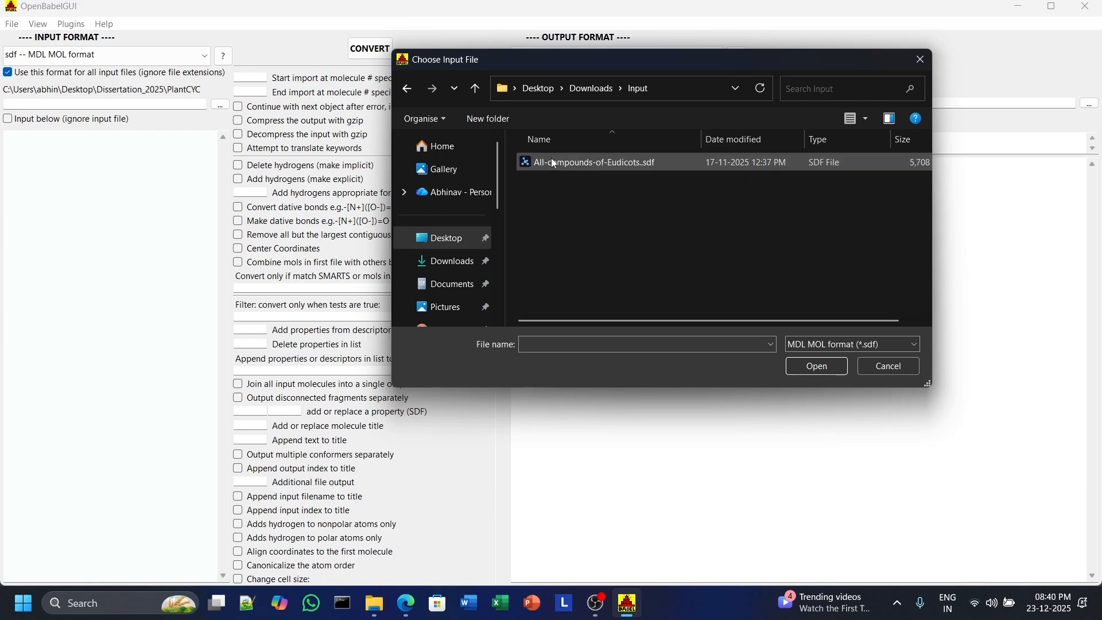
double_click(627, 164)
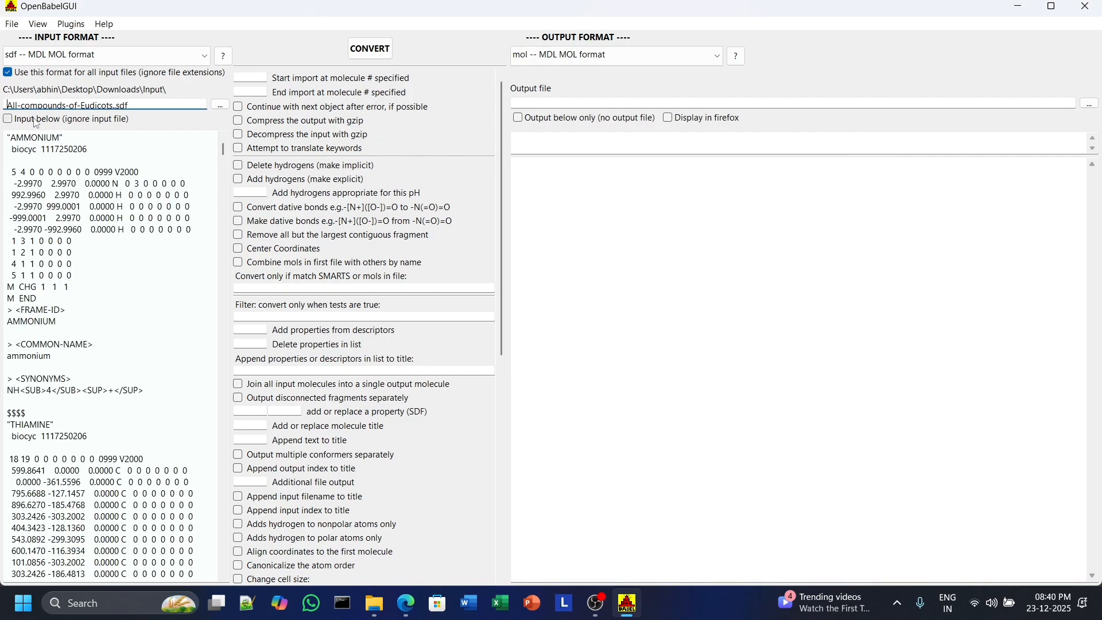
Set the output file to All-compounds-of-Eudicots in the Downloads Output folder.
scroll(119, 202, down, 8)
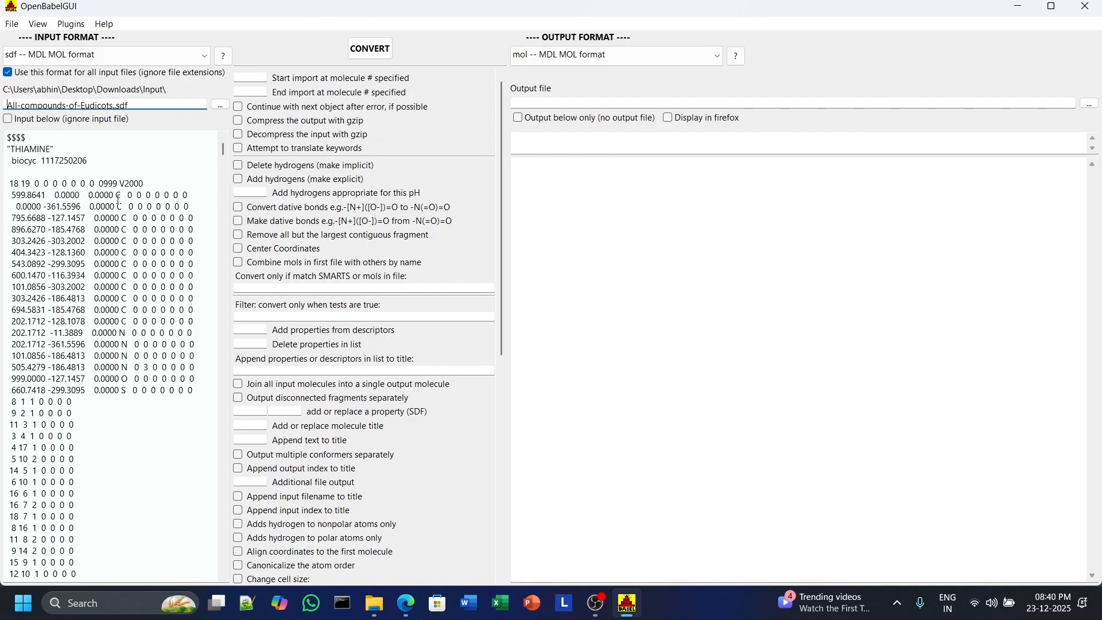
scroll(119, 202, down, 20)
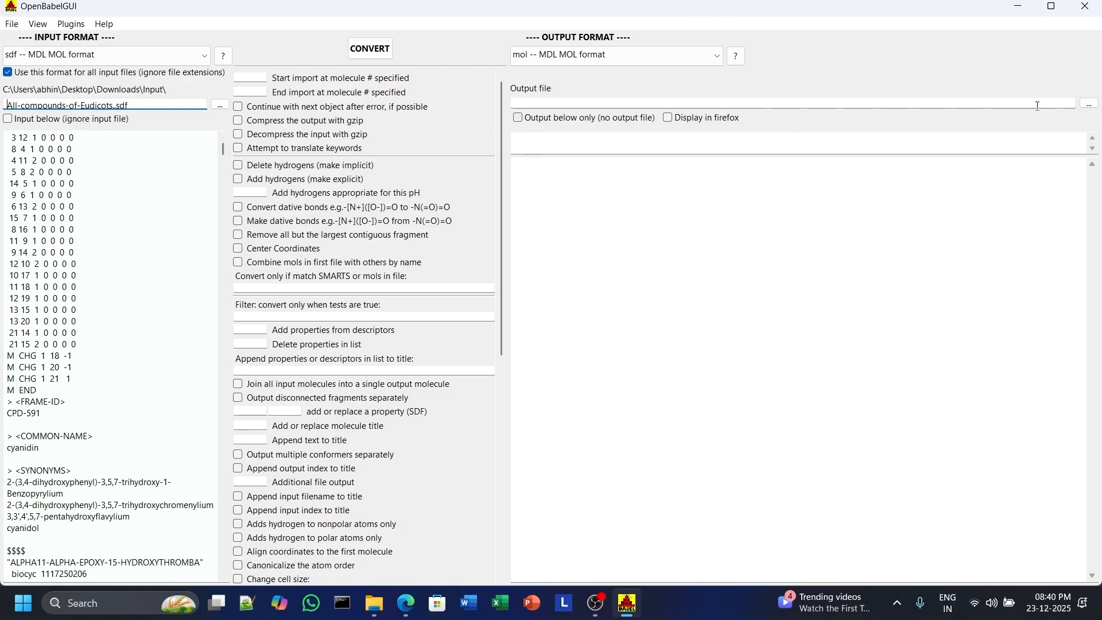
click(1097, 106)
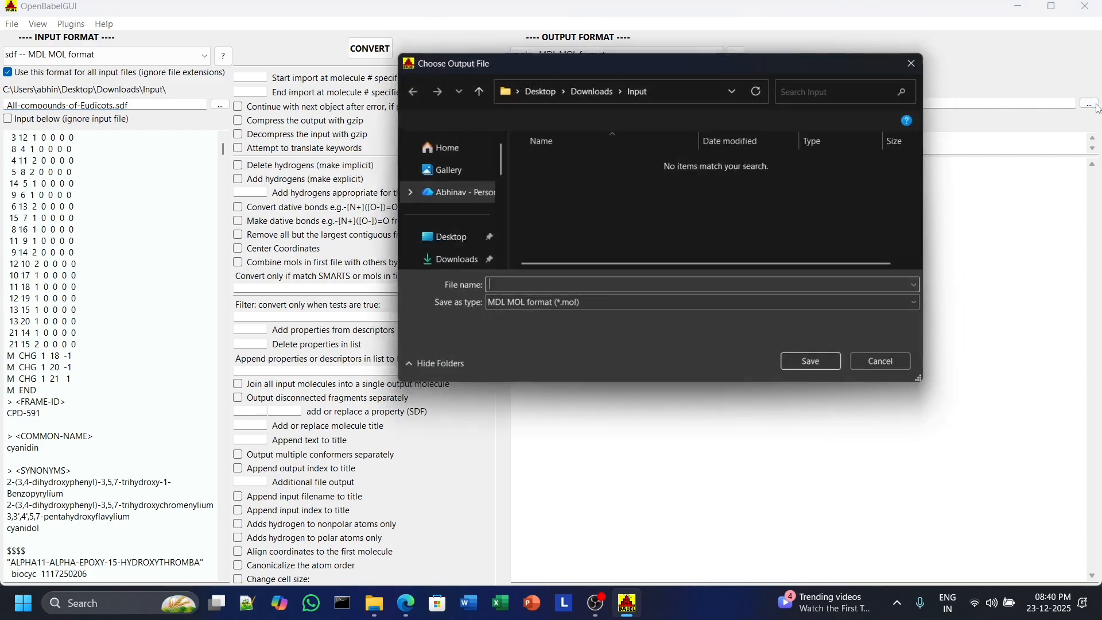
click(589, 89)
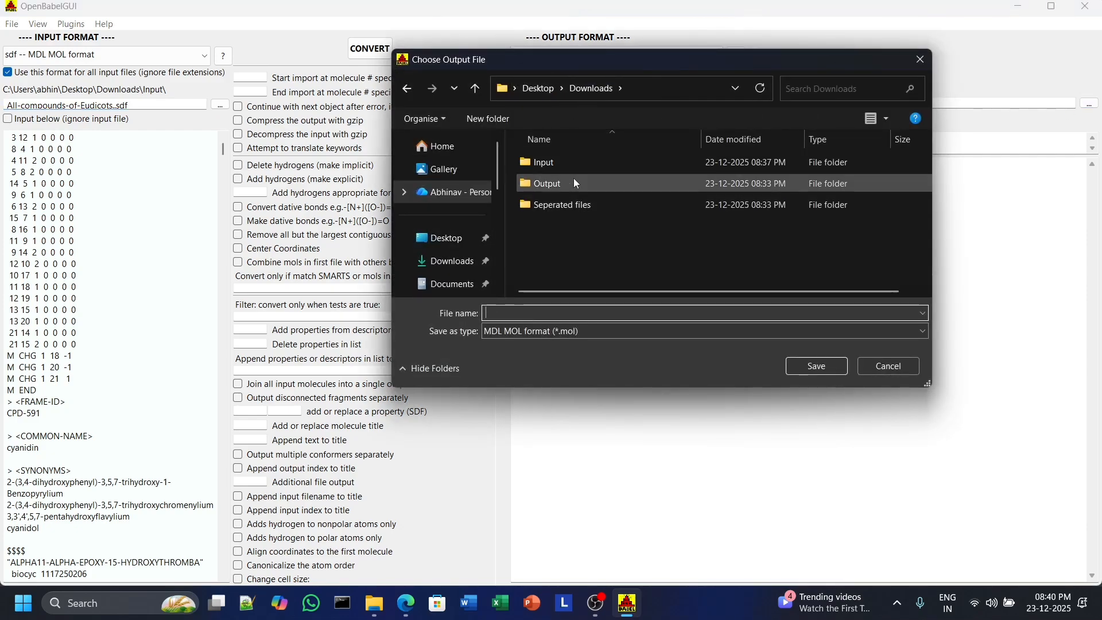
double_click(573, 178)
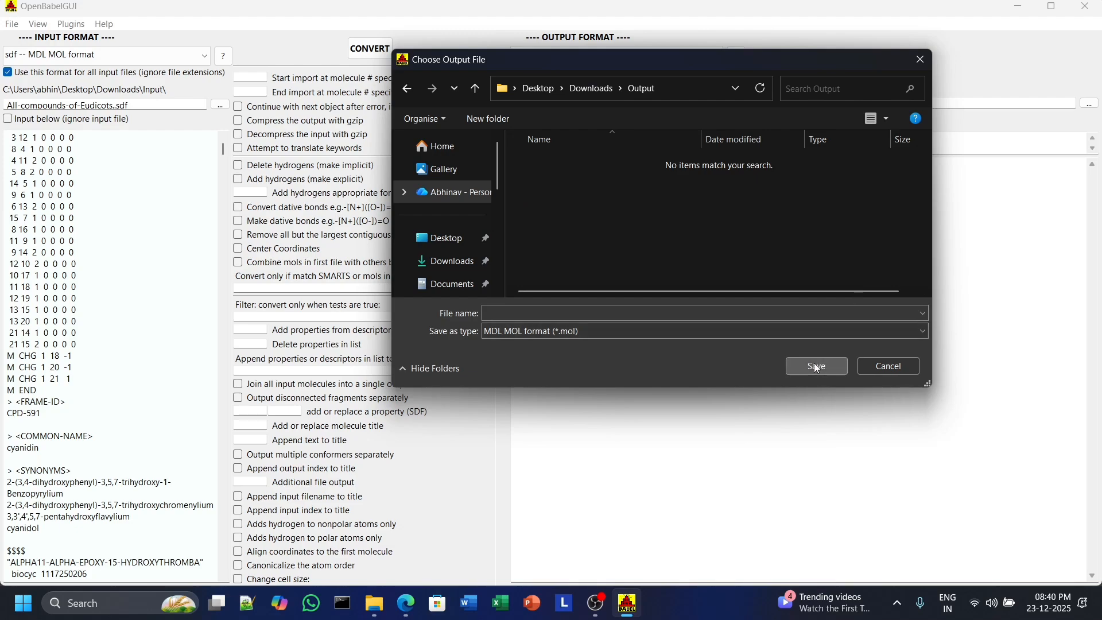
click(606, 314)
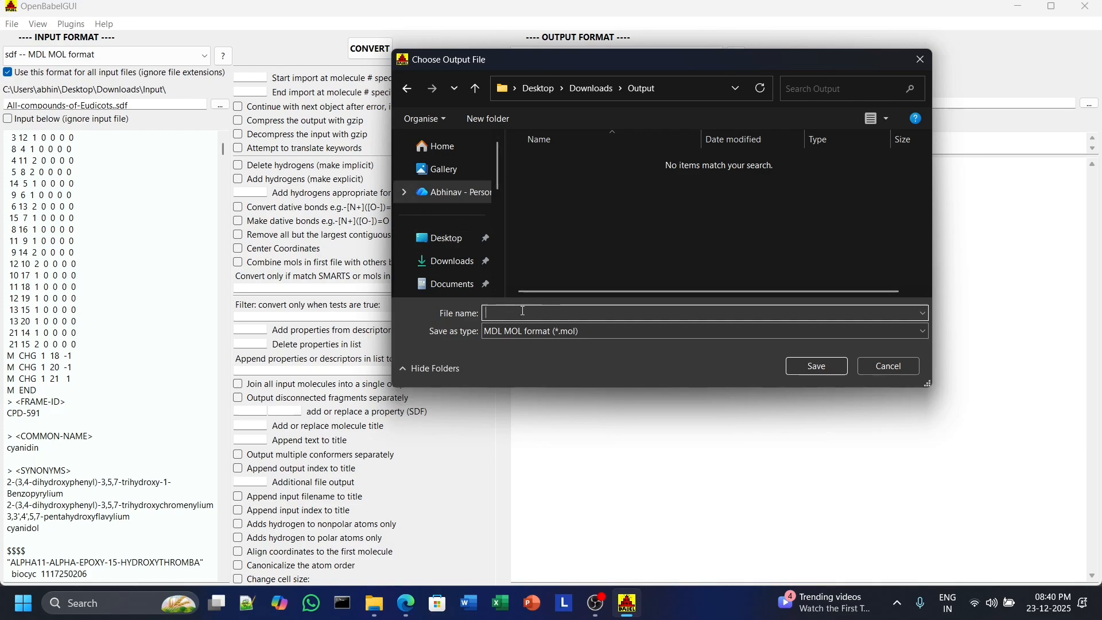
text(All-)
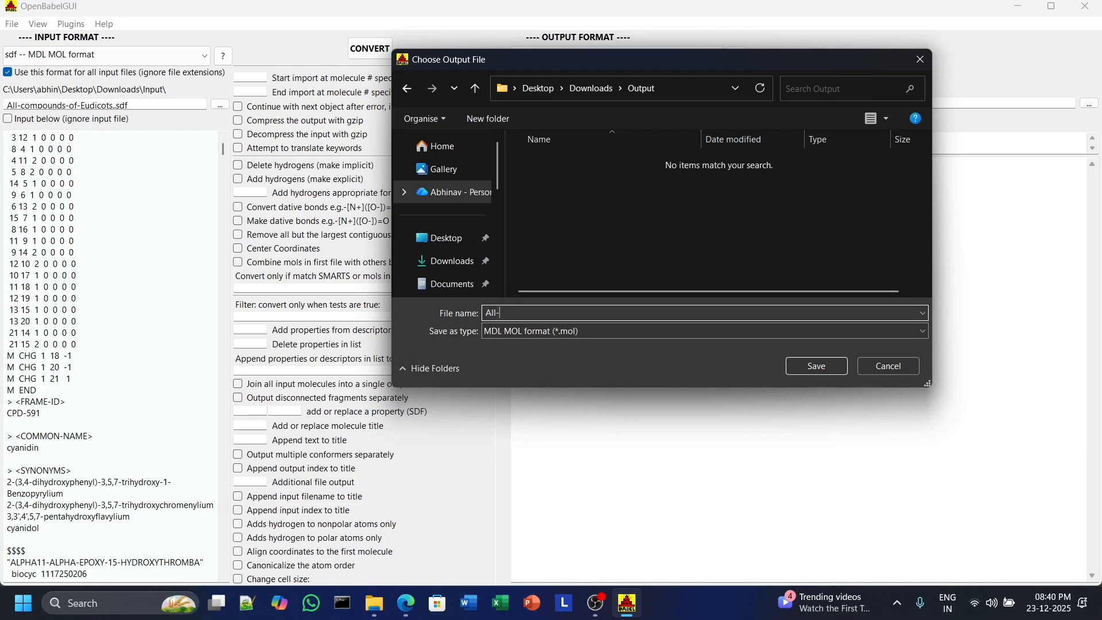
text(compounds-of-Eud)
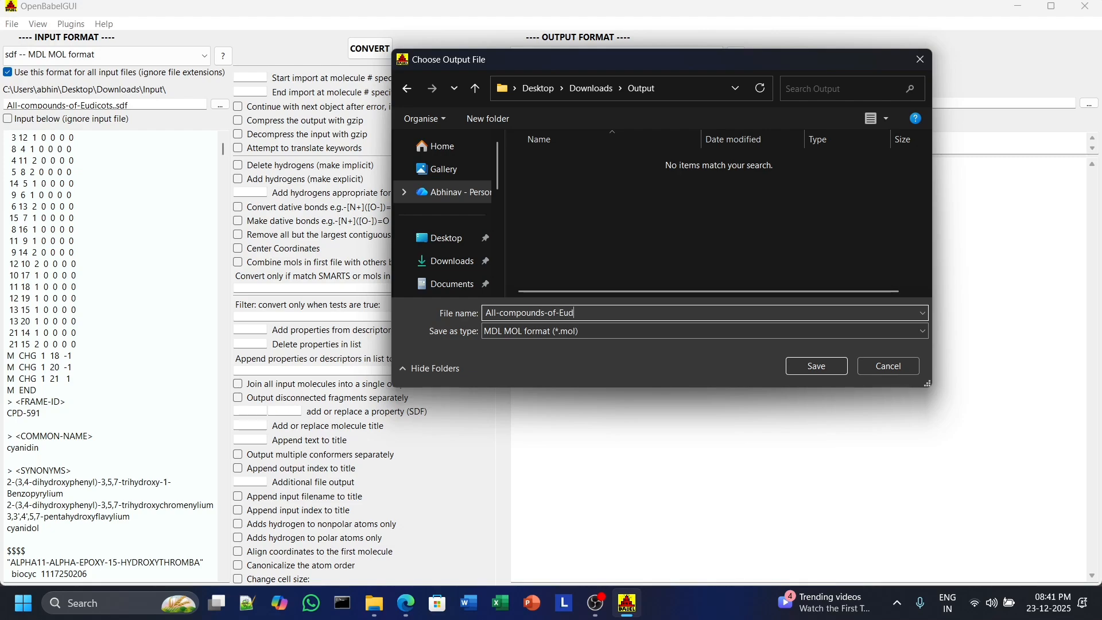
text(icots)
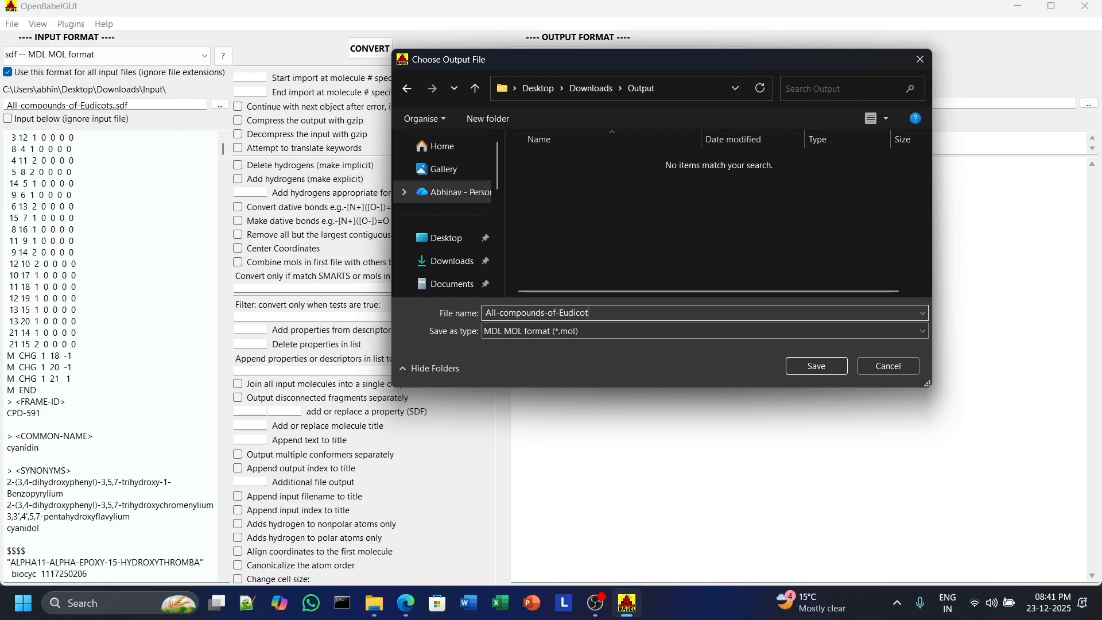
click(813, 362)
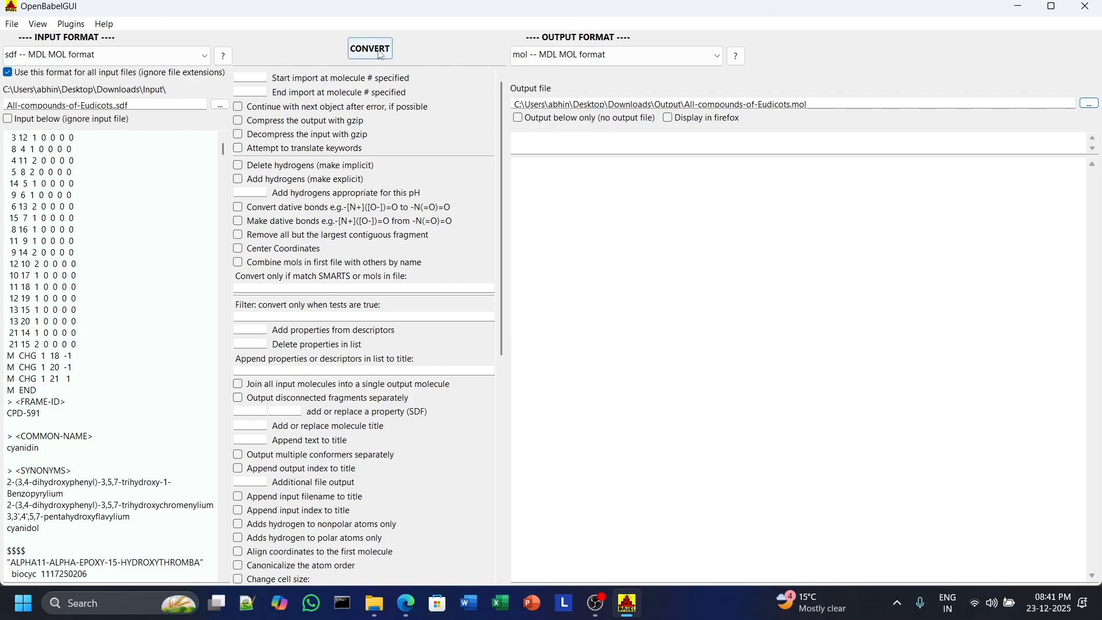
Run the conversion and browse to the Downloads folder in File Explorer to find the output.
click(379, 50)
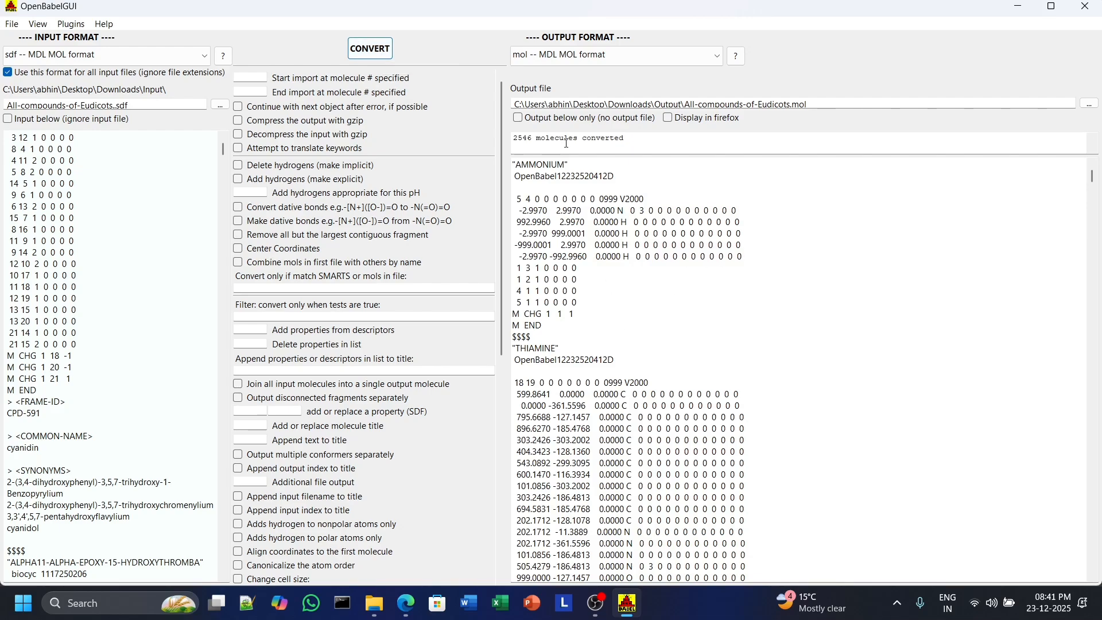
click(375, 604)
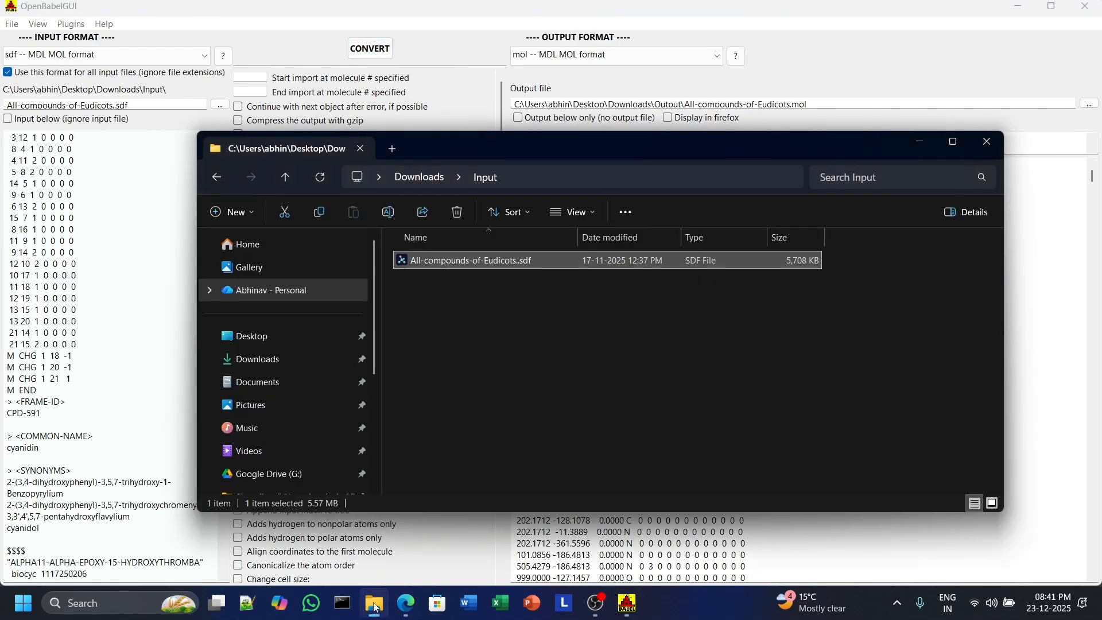
click(222, 184)
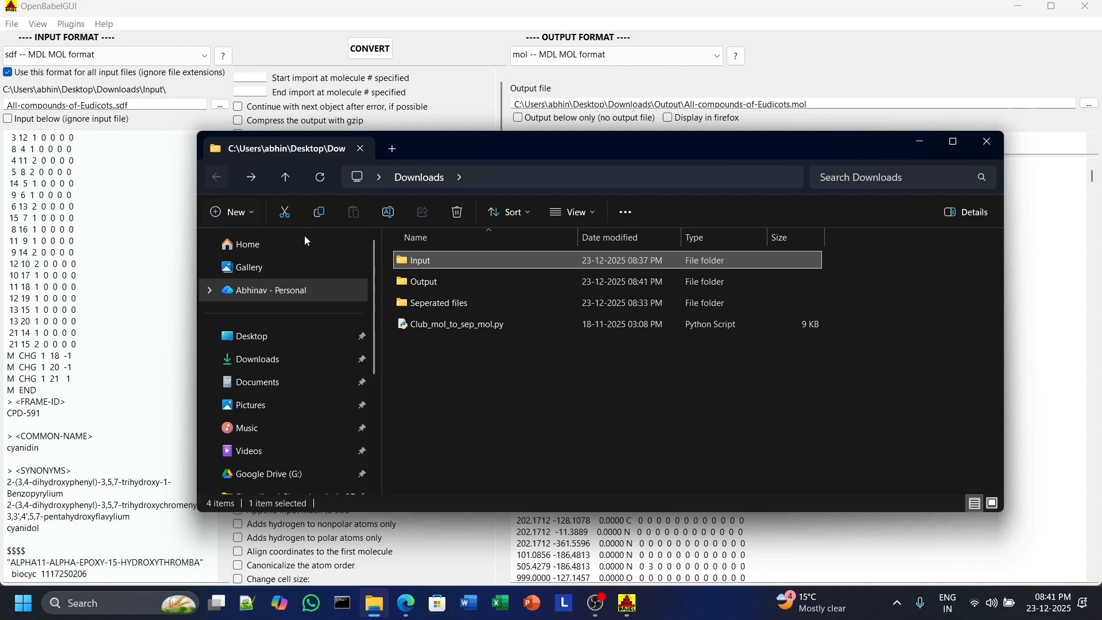
Open the Output folder and select the converted All-compounds-of-Eudicots.mol file.
double_click(400, 281)
click(445, 262)
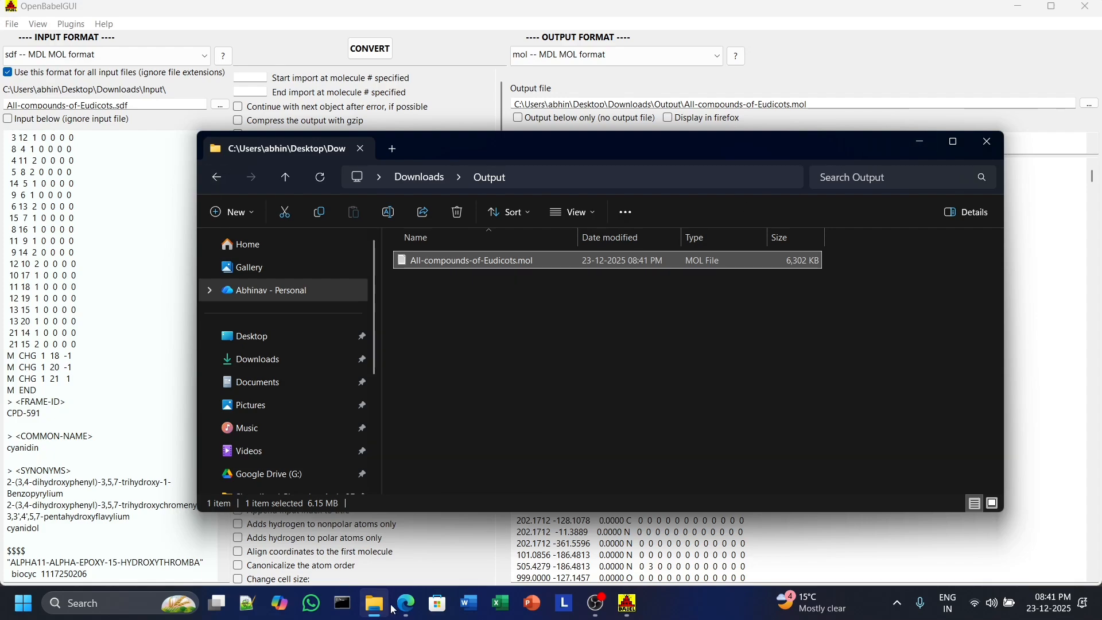
Open a new browser tab, search for imppat database, and open the IMPPAT website.
mouse_move(402, 607)
click(402, 563)
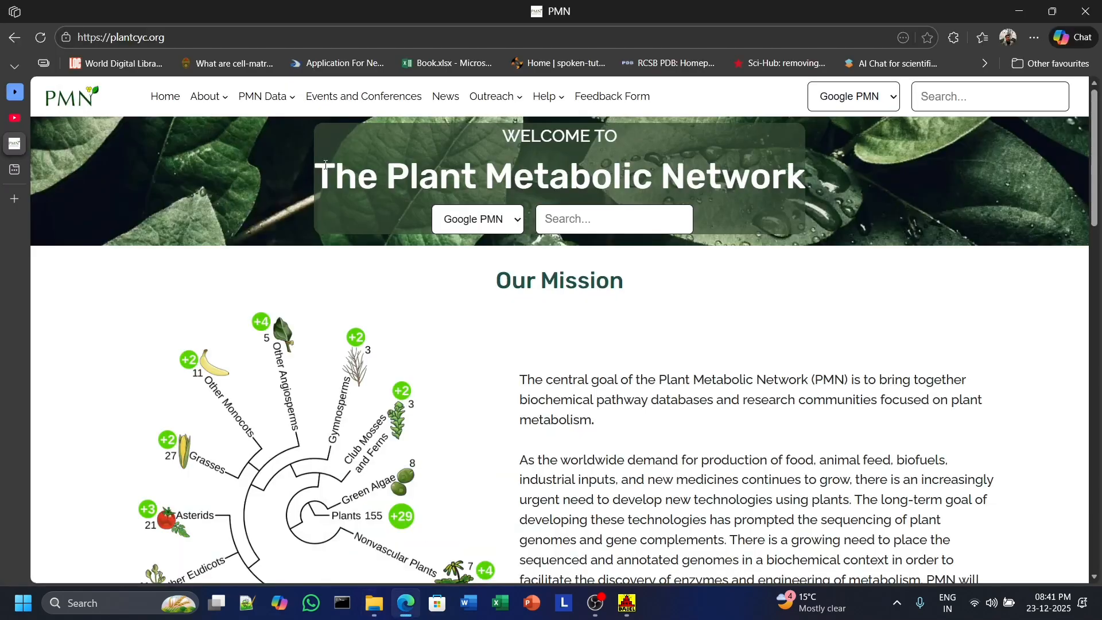
click(11, 180)
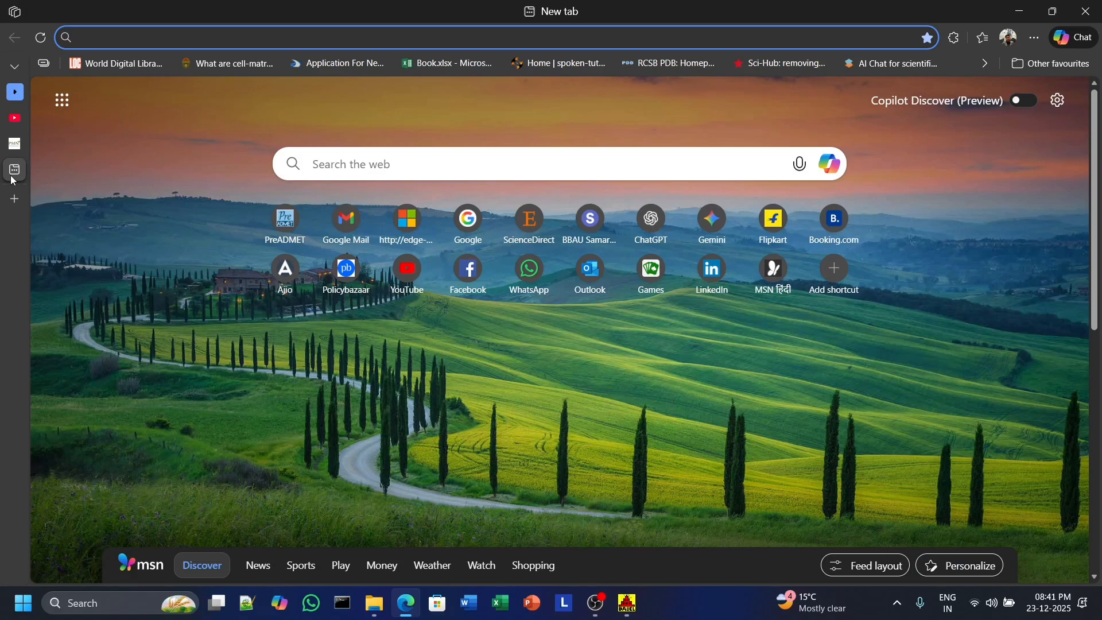
text(immpat)
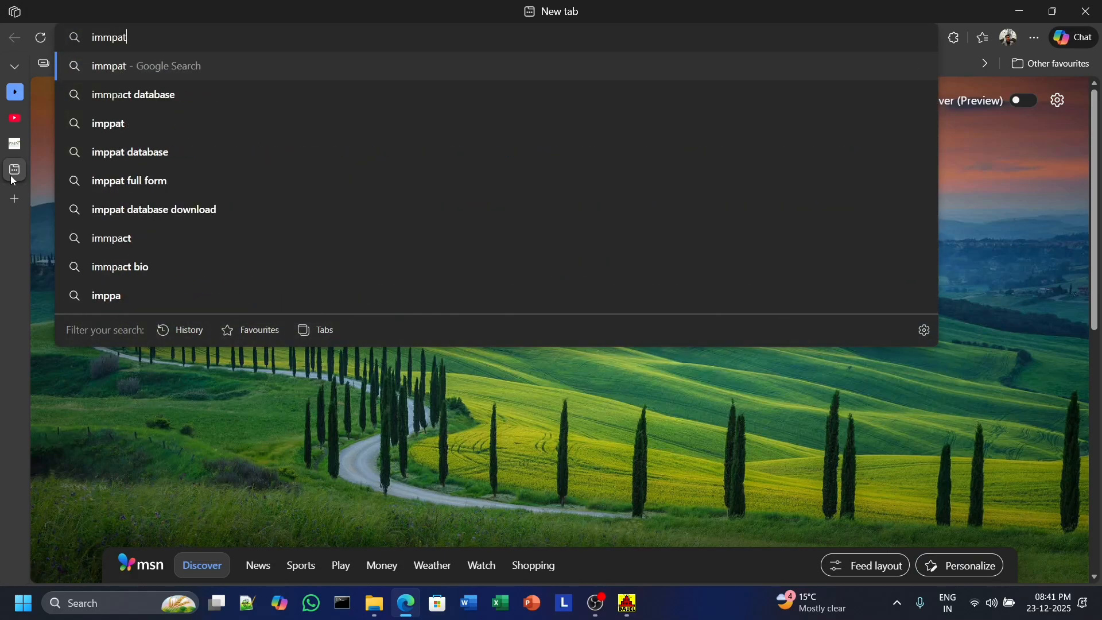
click(137, 100)
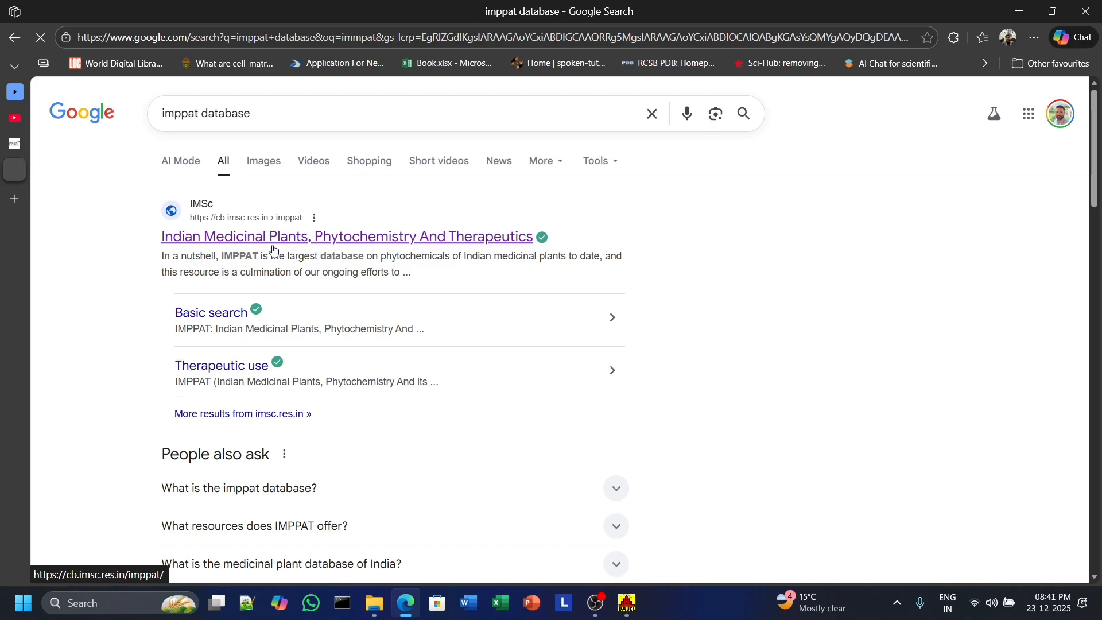
click(274, 249)
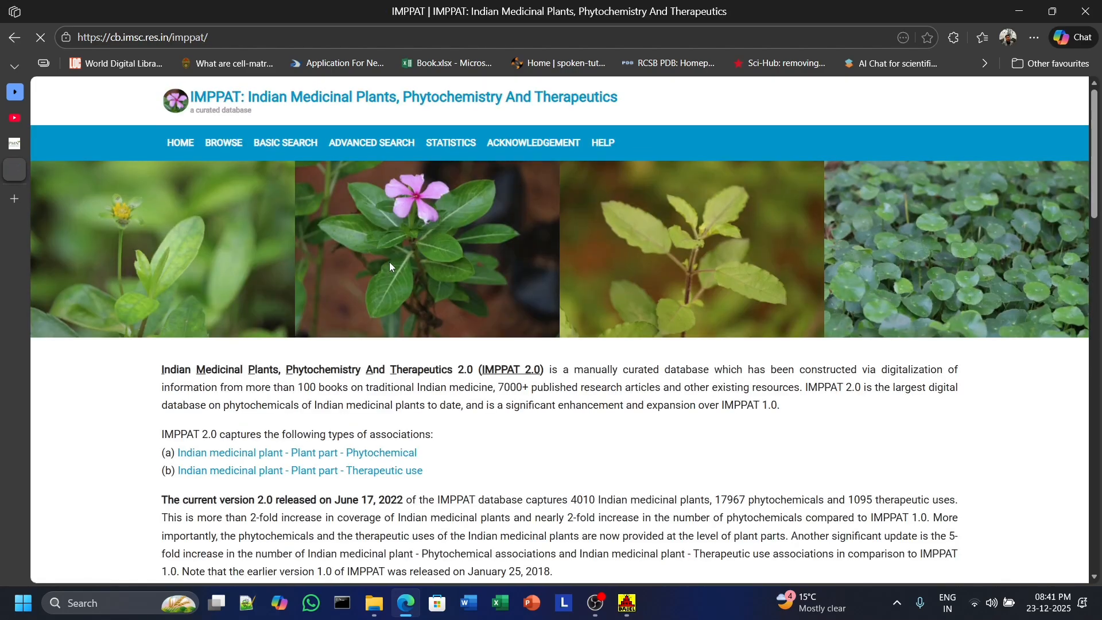
Choose Abutilon hirtum as the Indian medicinal plant in the phytochemical associations browser.
scroll(390, 262, down, 10)
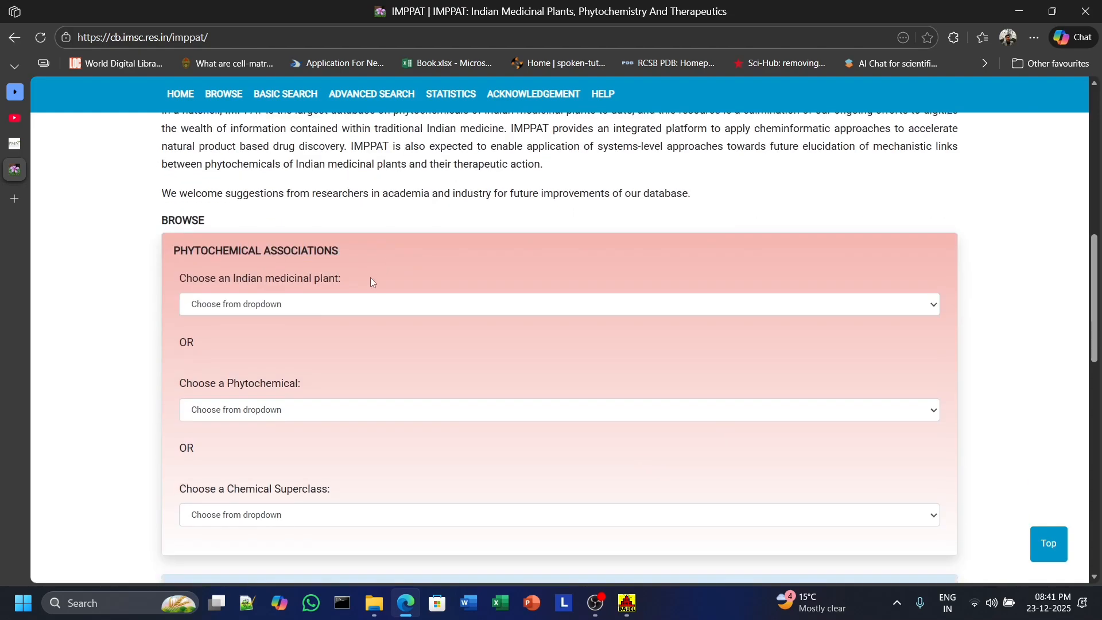
scroll(352, 300, down, 3)
scroll(352, 300, up, 3)
click(354, 300)
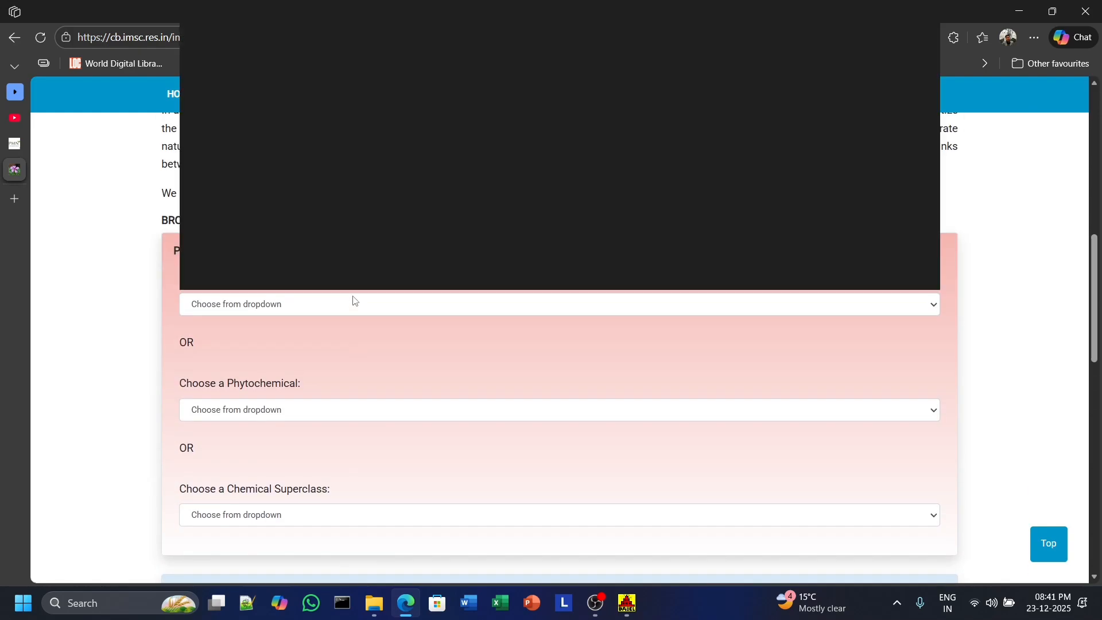
click(345, 265)
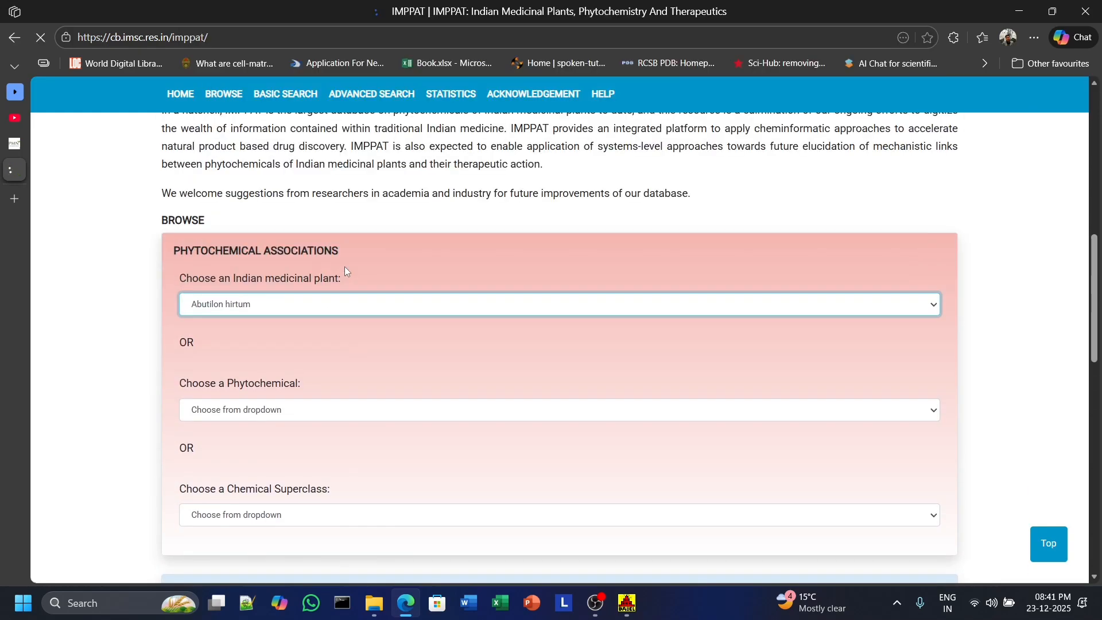
Open the Malvalic acid (IMPHY001097) phytochemical page and download its 3D MOL structure.
scroll(345, 267, down, 3)
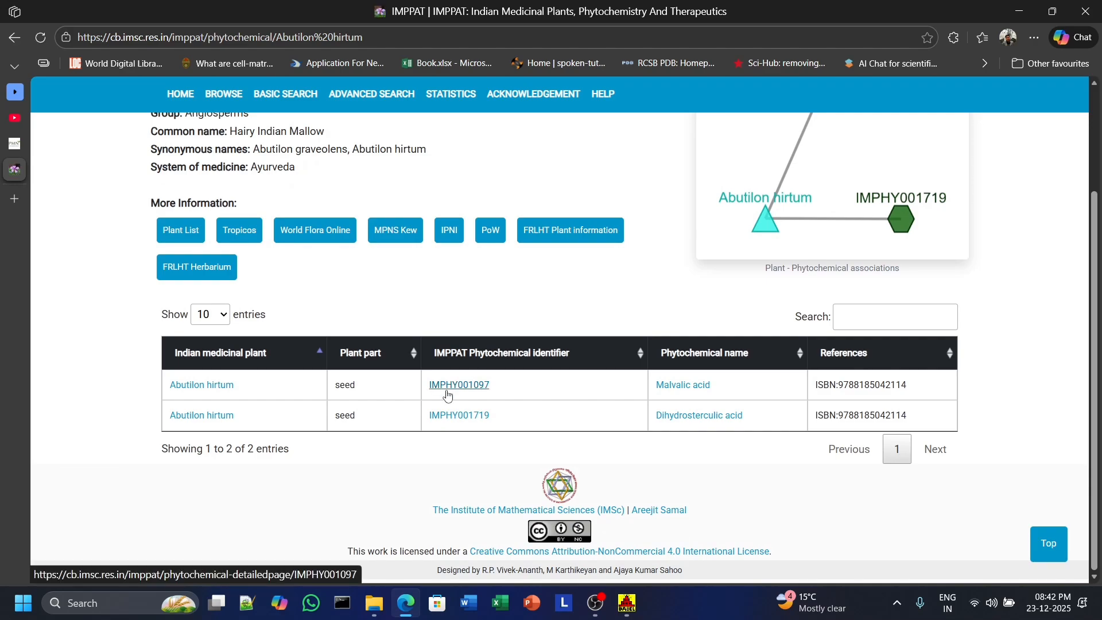
click(484, 387)
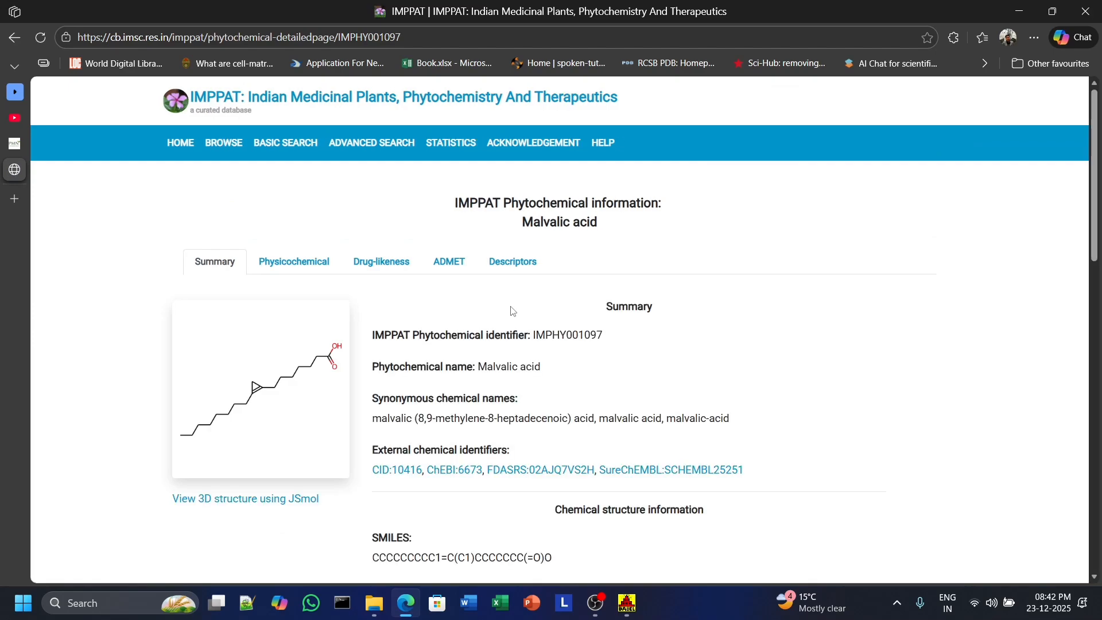
scroll(512, 311, down, 15)
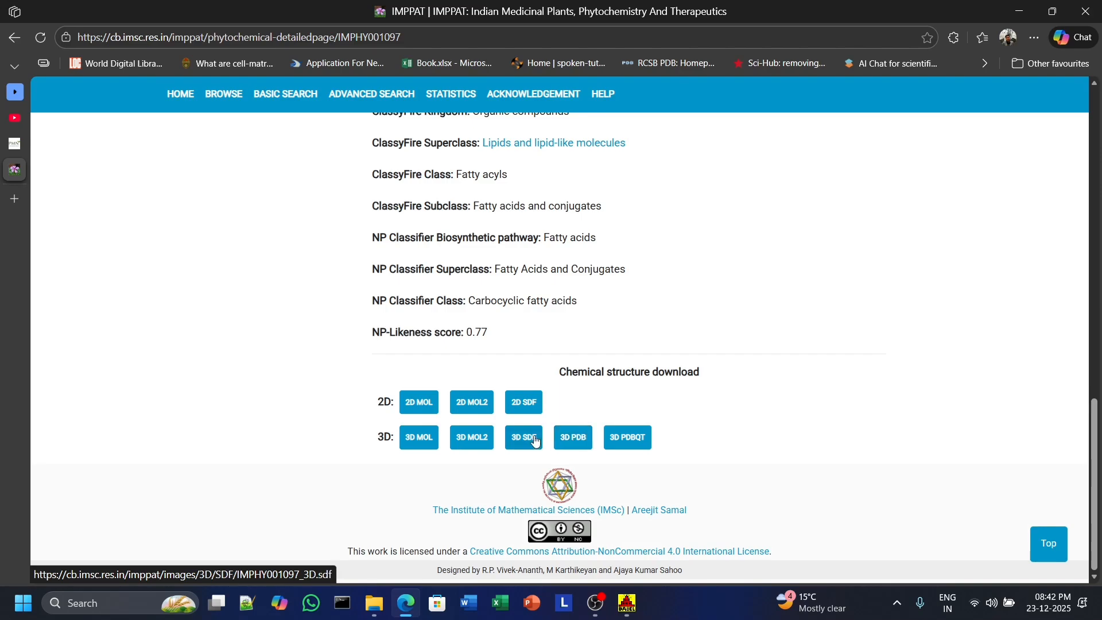
click(422, 440)
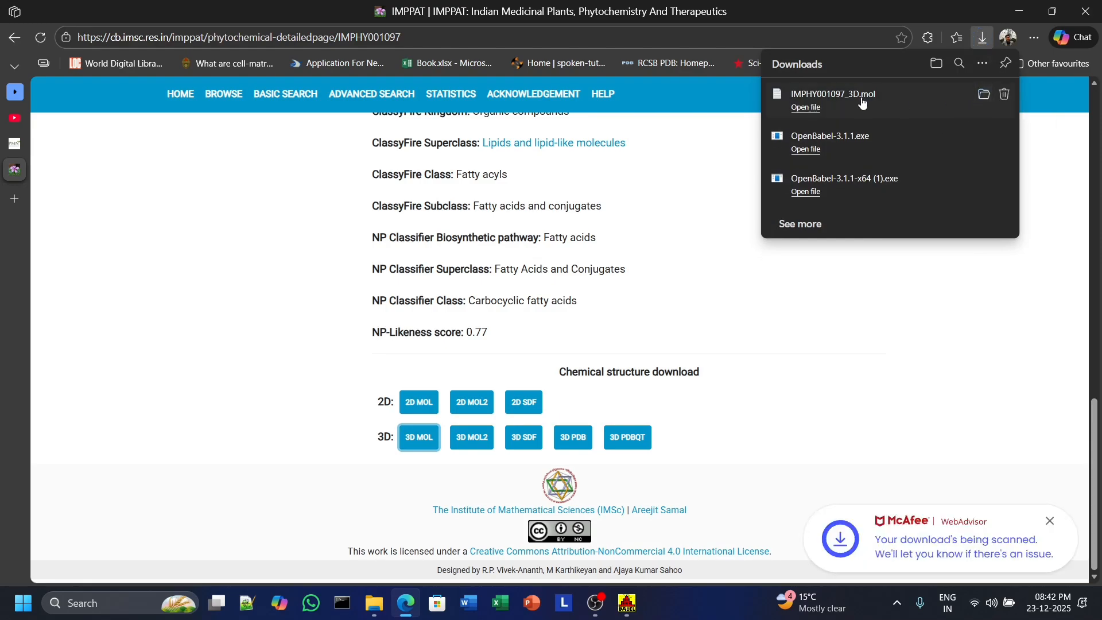
Open the downloaded IMPHY001097_3D.mol file, select its contents to review the format, and minimize the editor.
click(818, 108)
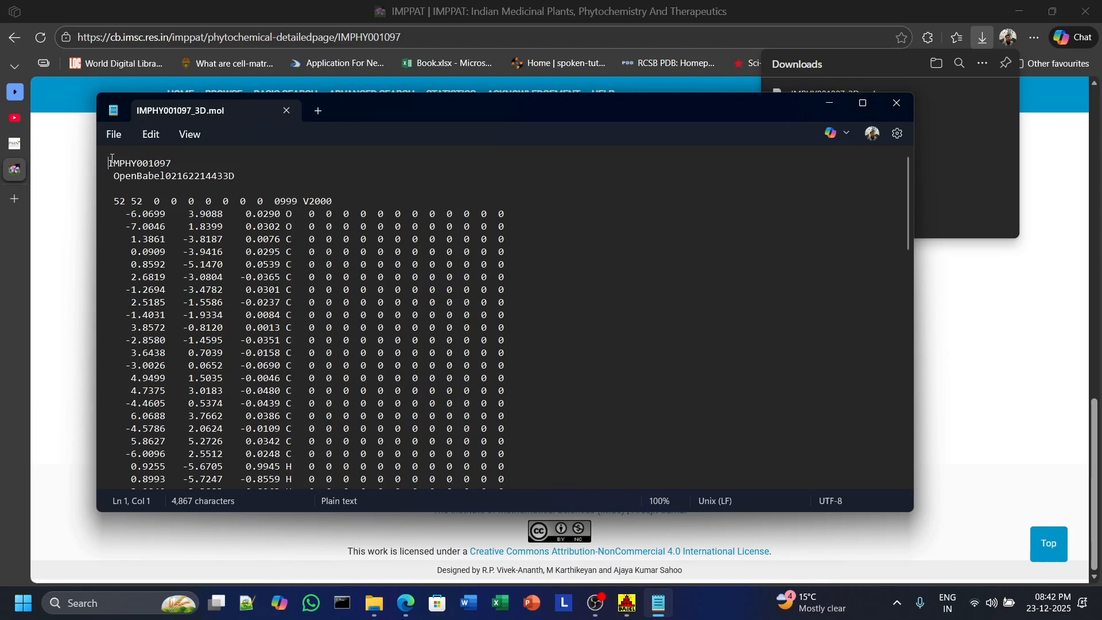
drag(112, 159, 151, 465)
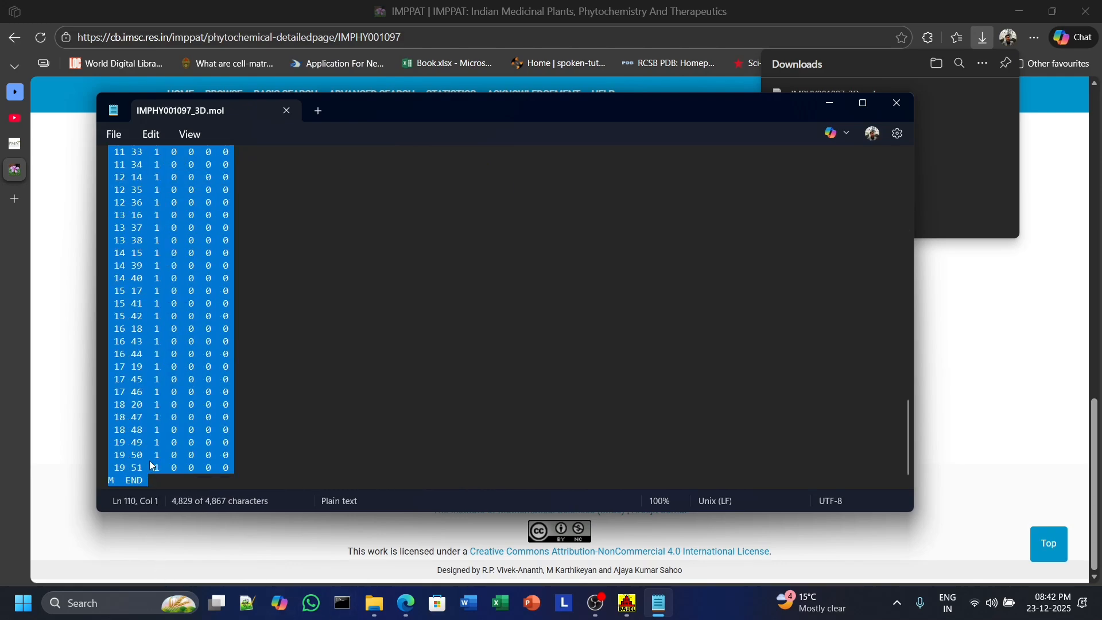
click(149, 457)
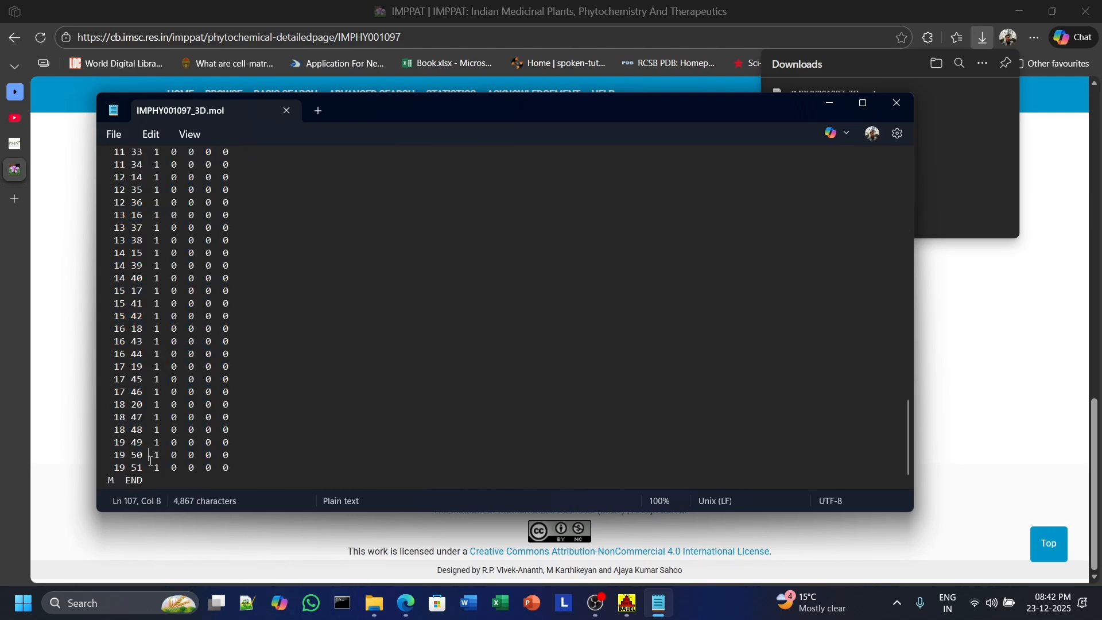
click(829, 104)
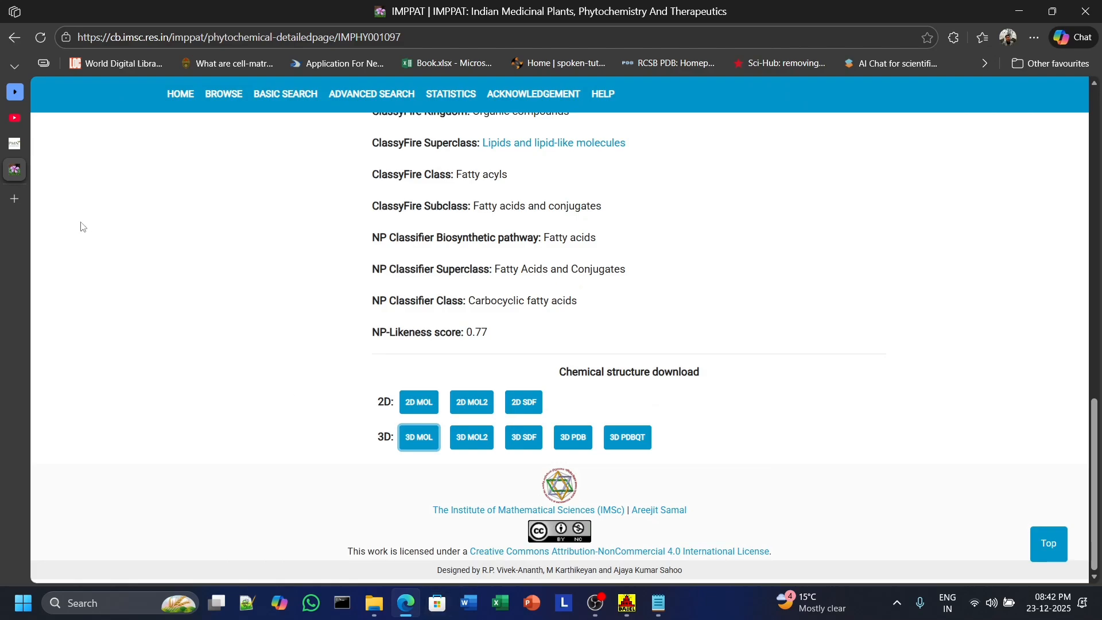
Open All-compounds-of-Eudicots.mol from the Output folder in the text editor.
click(11, 148)
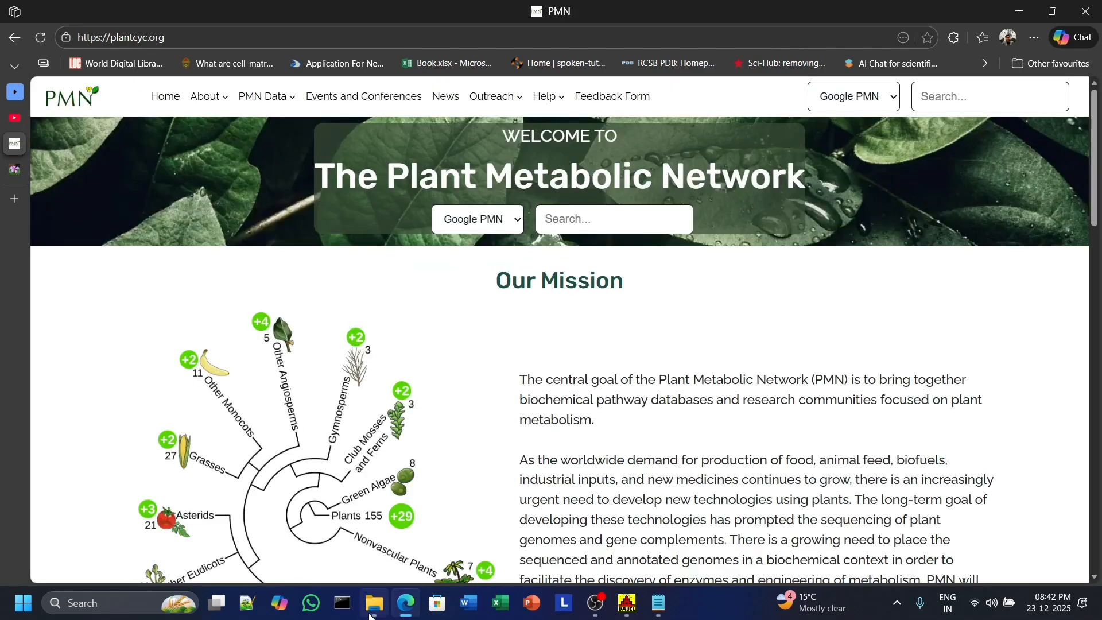
mouse_move(375, 604)
click(378, 551)
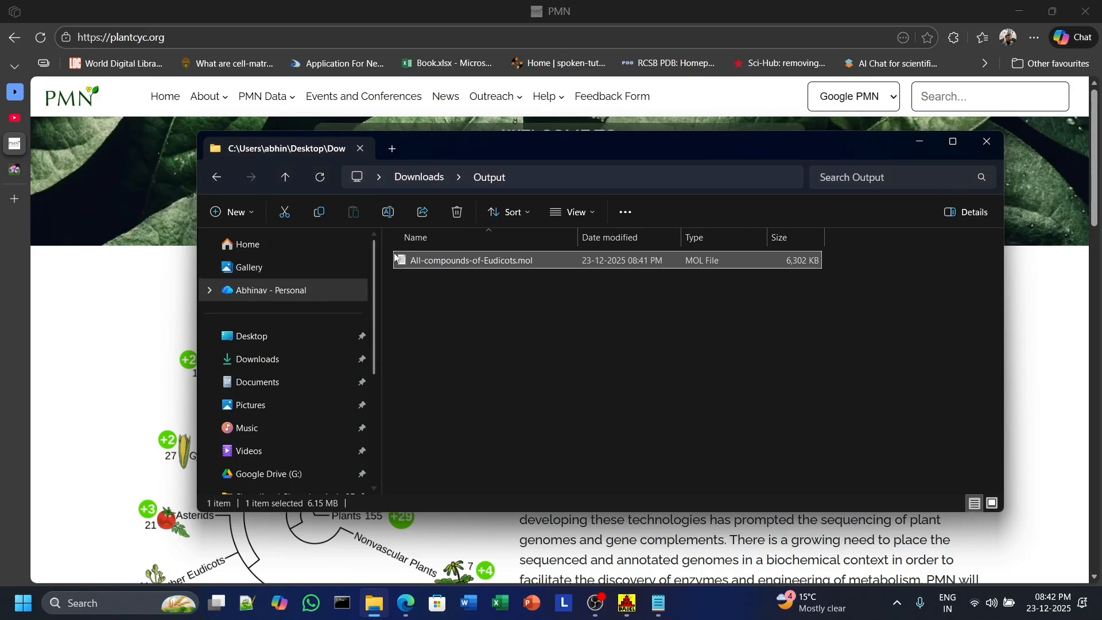
double_click(416, 261)
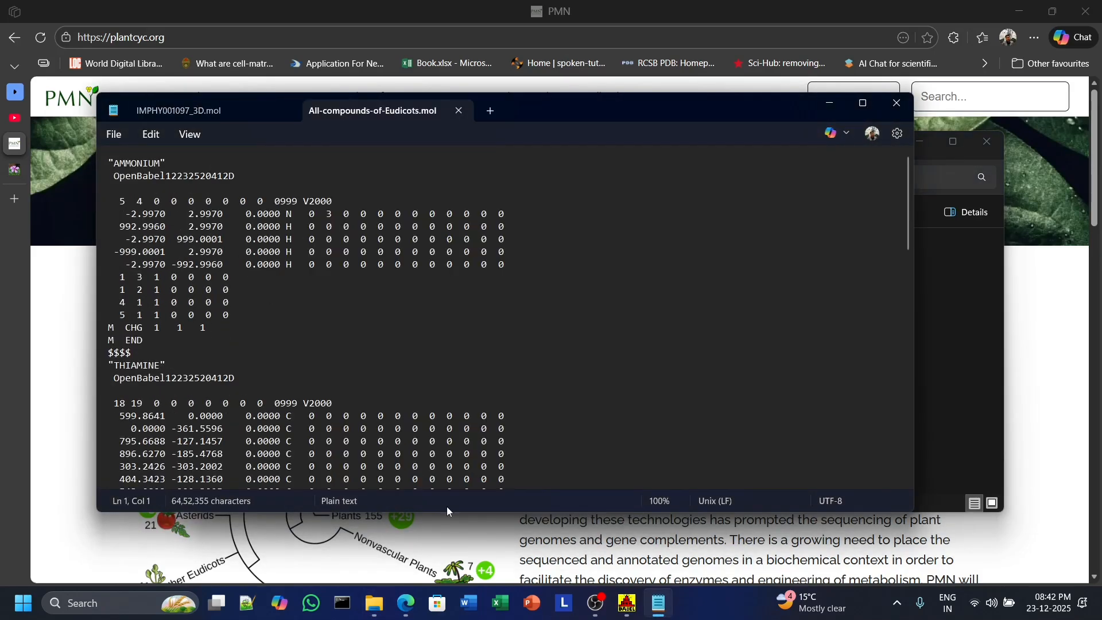
Examine the conversion message in Open Babel's message window, then minimize Open Babel.
click(628, 603)
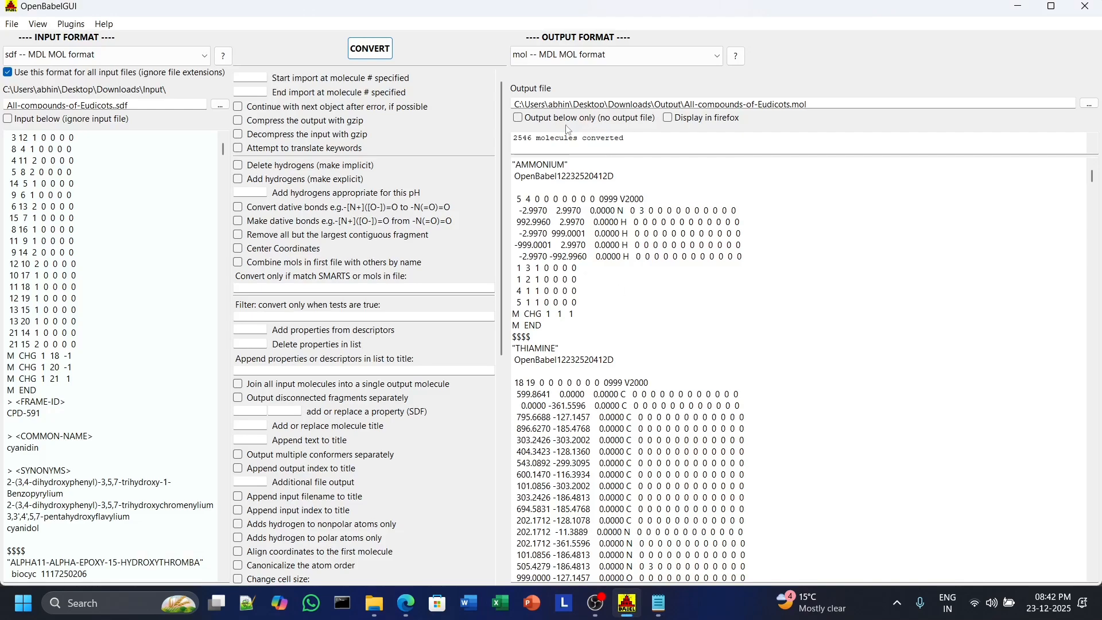
drag(514, 139, 533, 139)
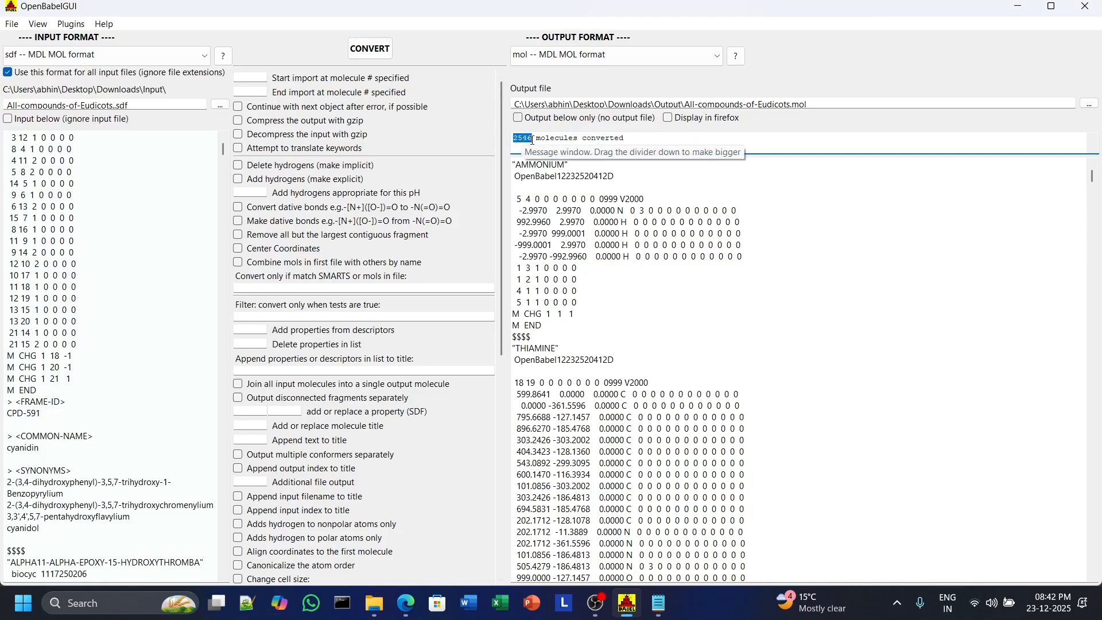
click(582, 144)
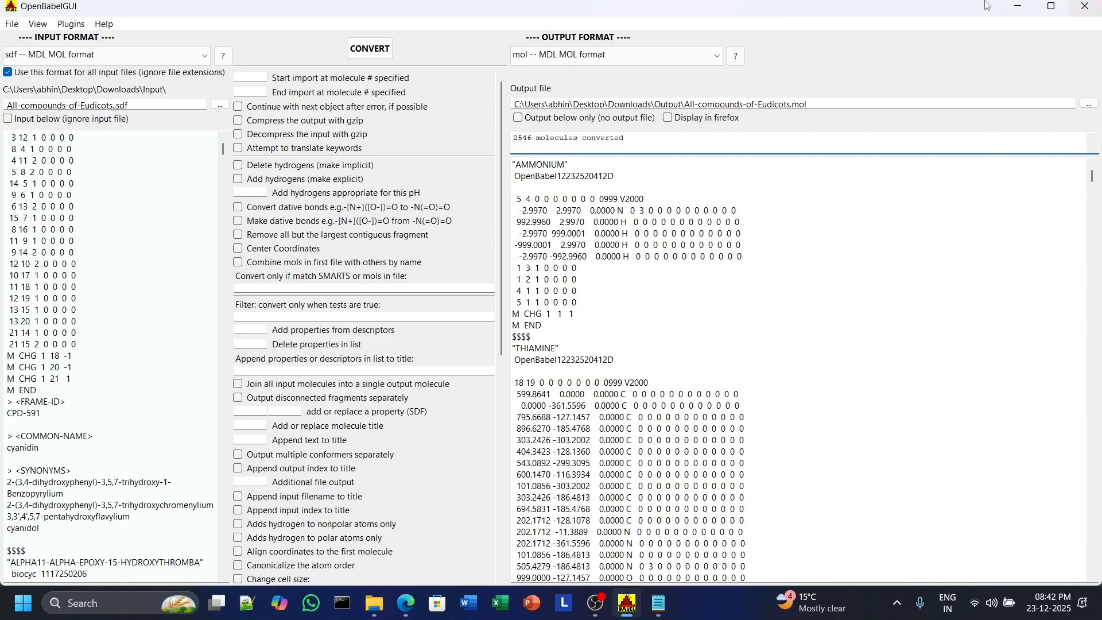
click(1015, 5)
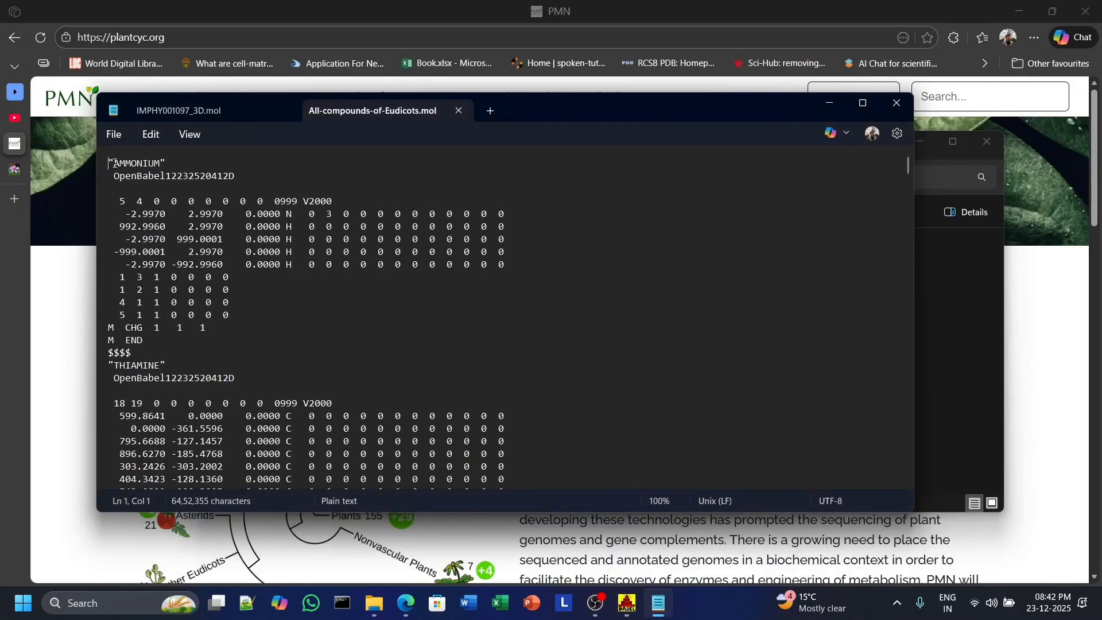
Select and review the first molecule records in All-compounds-of-Eudicots.mol, then close its tab.
drag(114, 162, 244, 338)
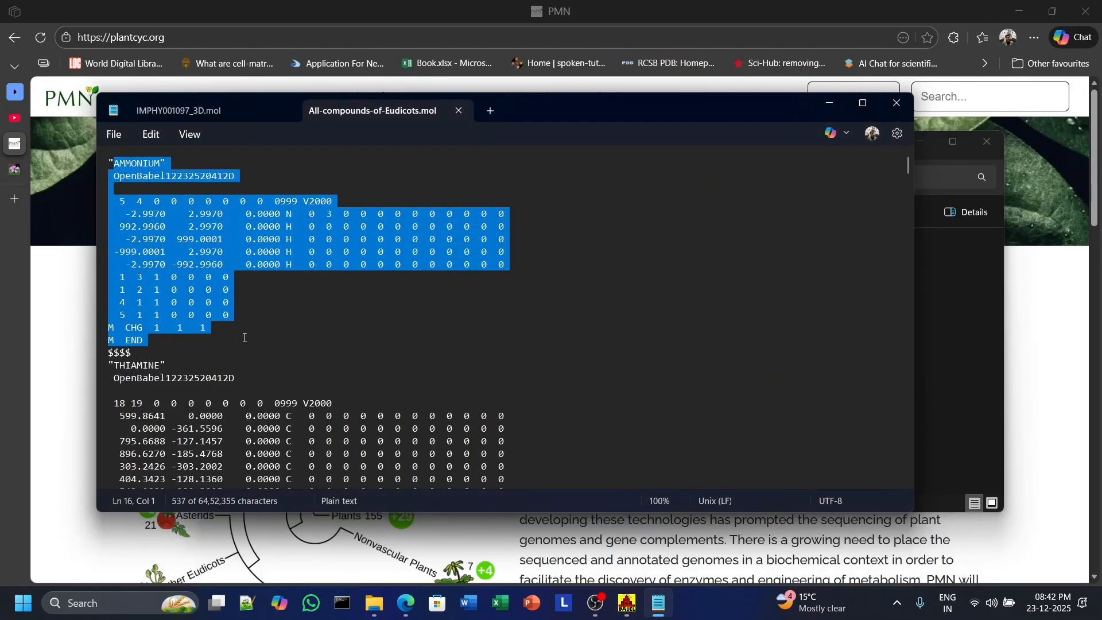
drag(114, 366, 307, 264)
drag(144, 241, 131, 242)
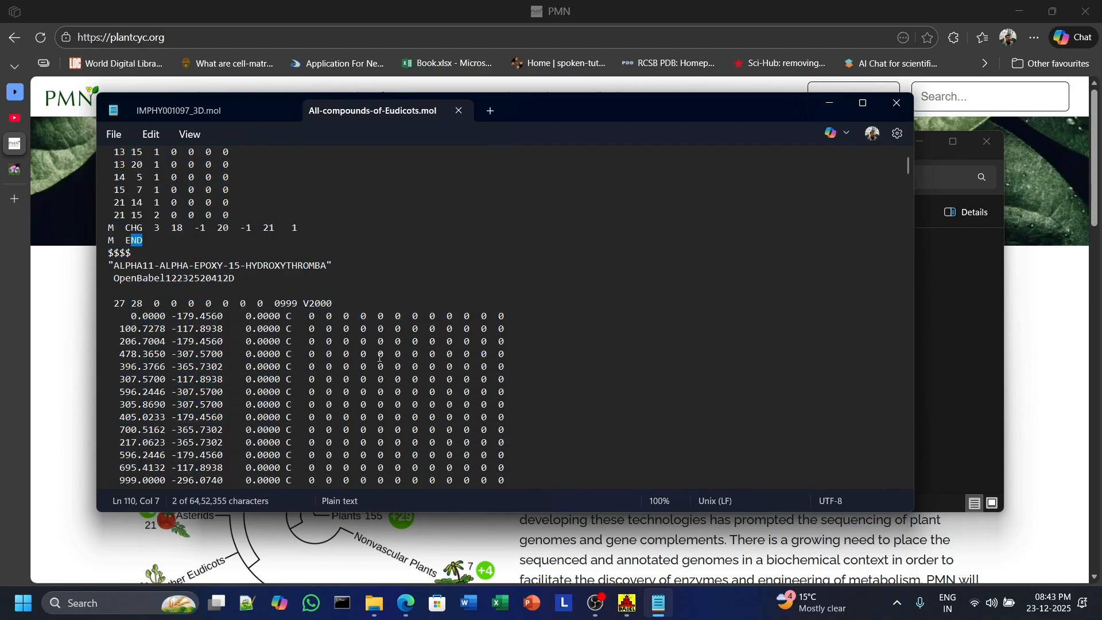
scroll(381, 356, down, 20)
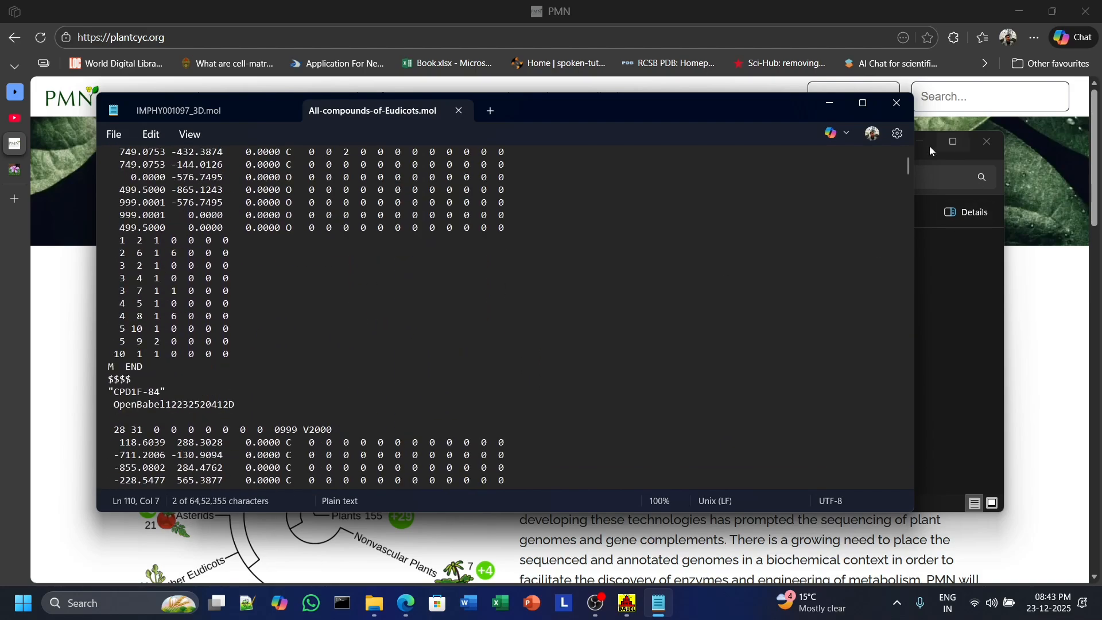
click(460, 111)
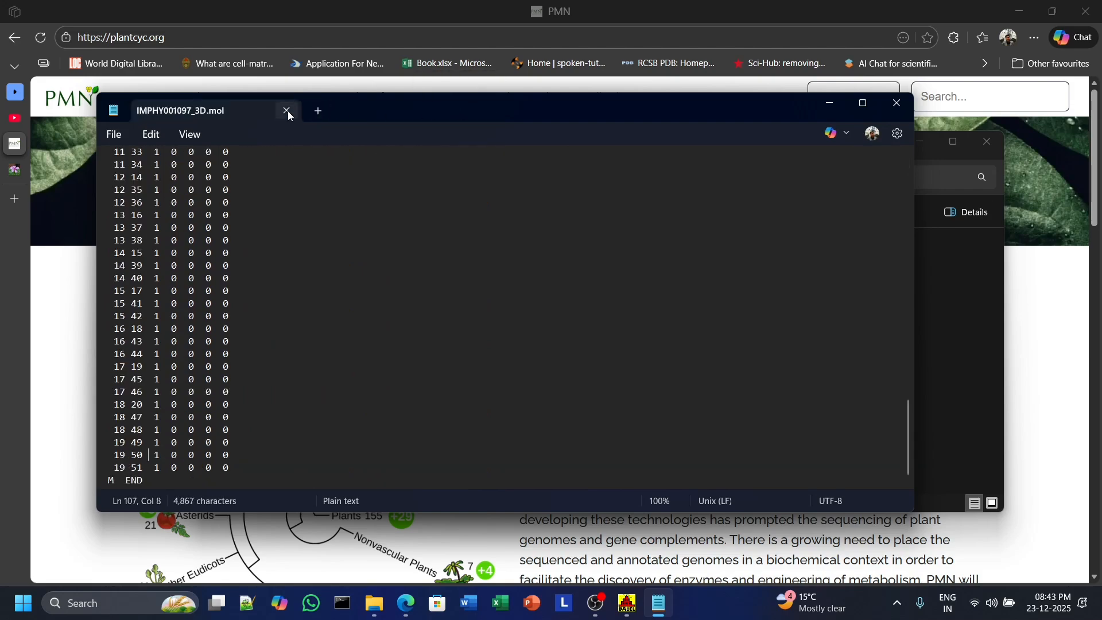
Select and review the IMPHY001097_3D.mol contents, then close the text editor.
key(ctrl+a)
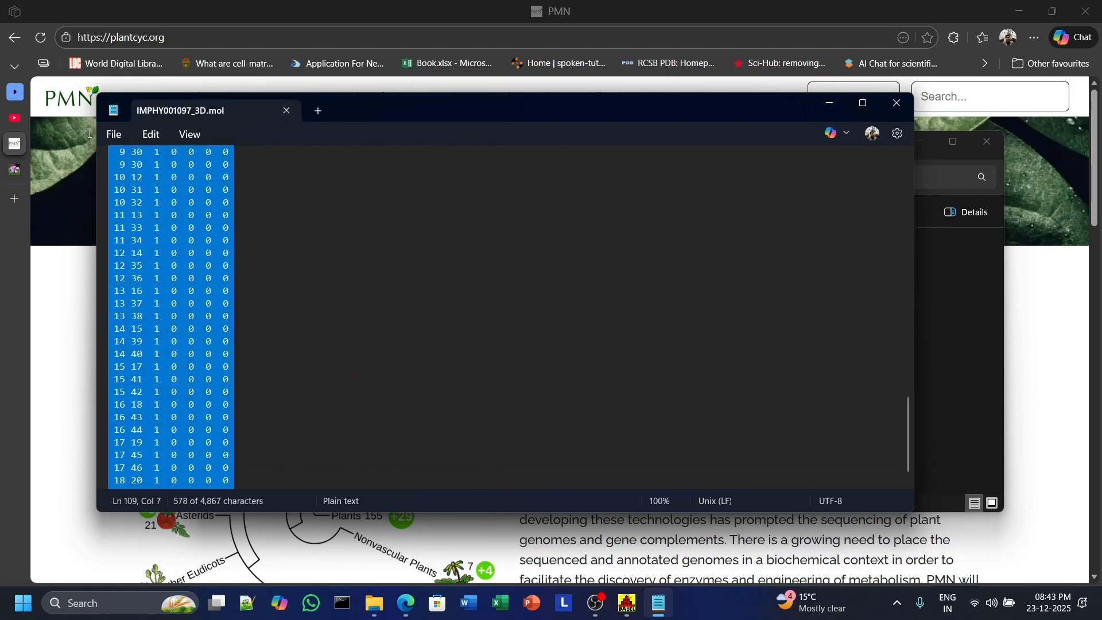
scroll(285, 333, up, 20)
click(288, 190)
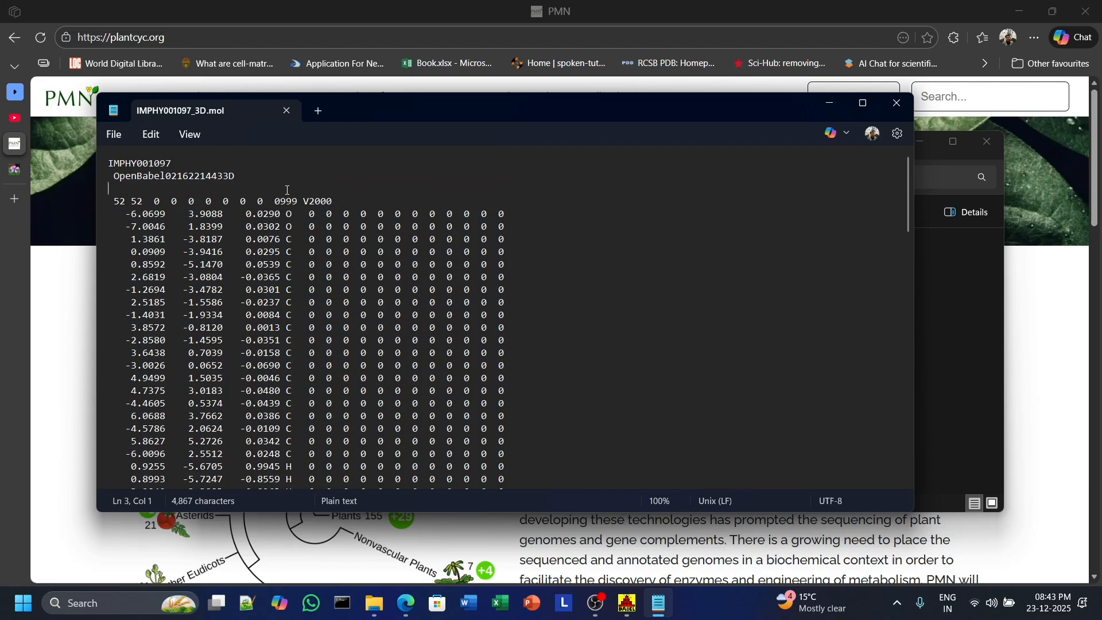
click(295, 113)
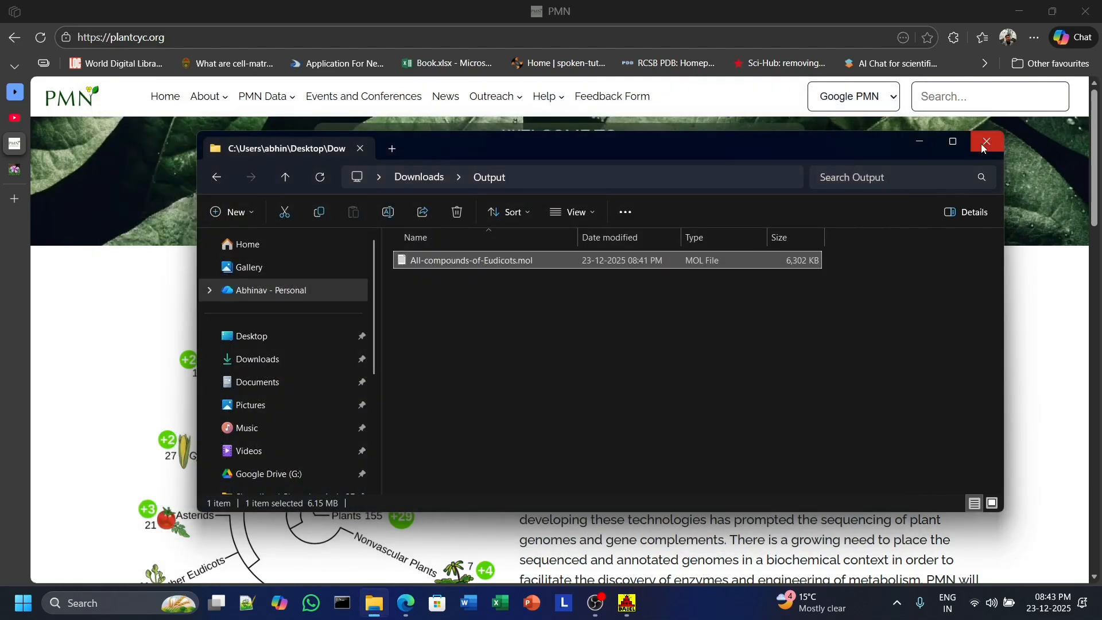
Return to the Downloads folder in File Explorer and bring the window back to the front.
click(213, 179)
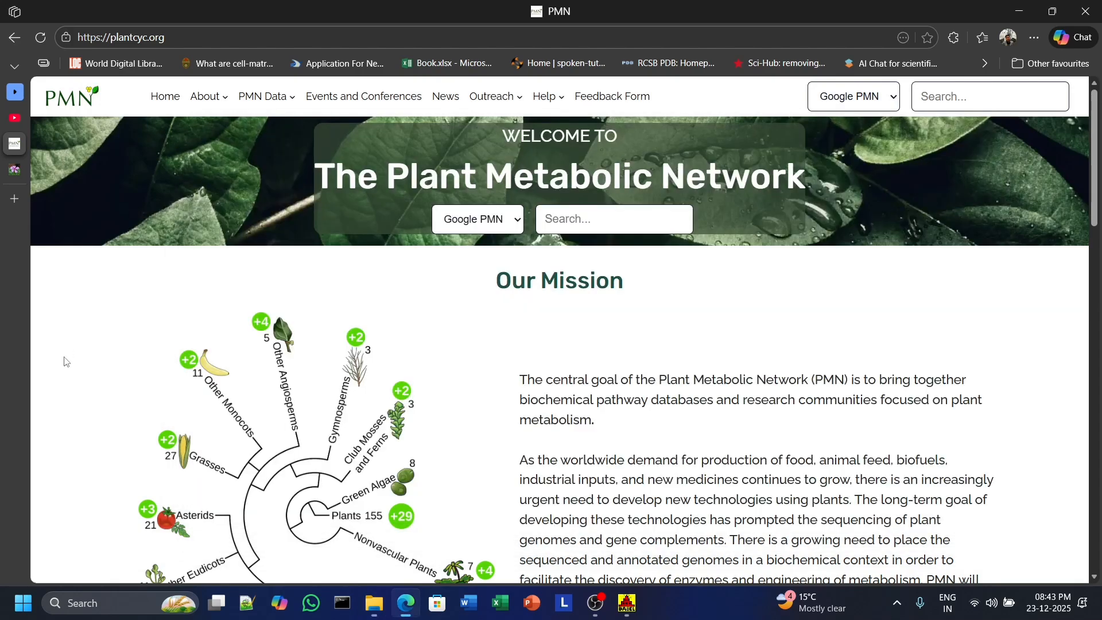
click(64, 358)
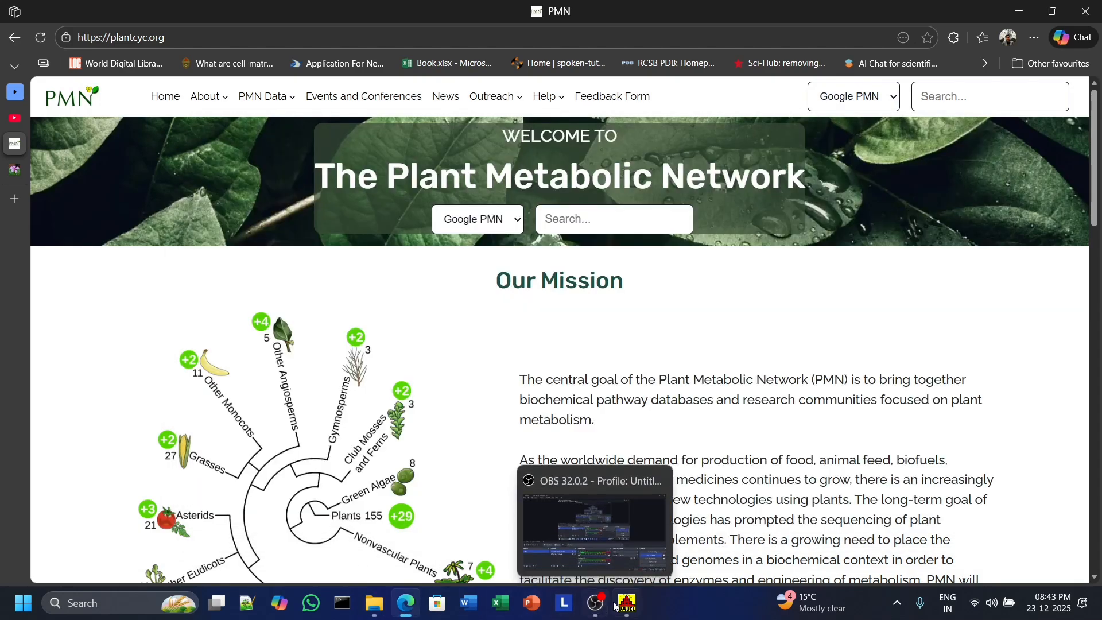
mouse_move(403, 604)
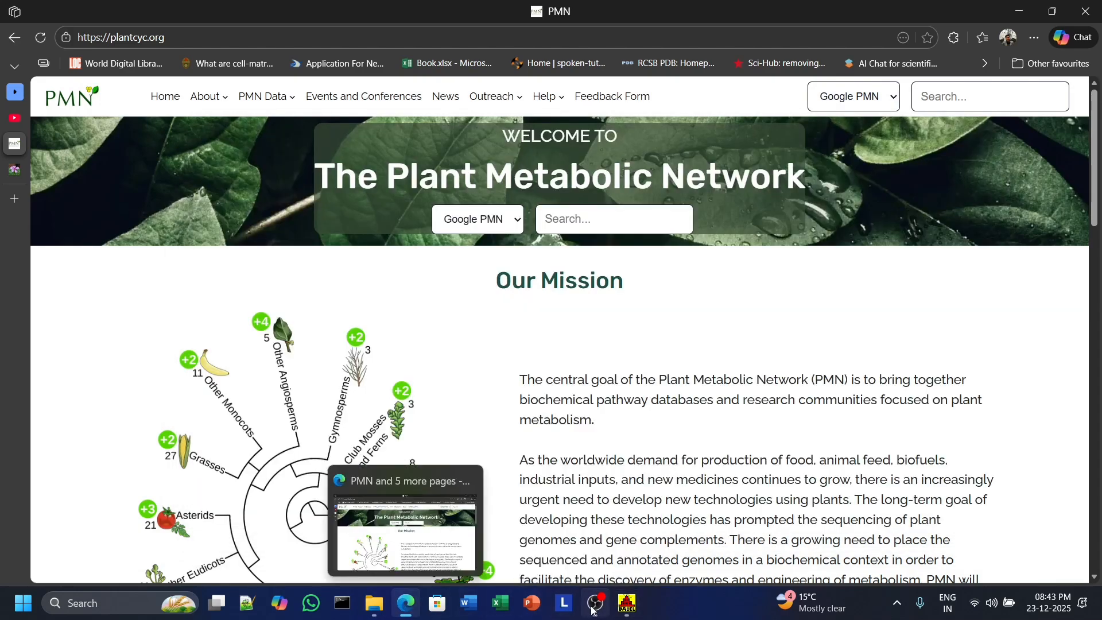
click(402, 533)
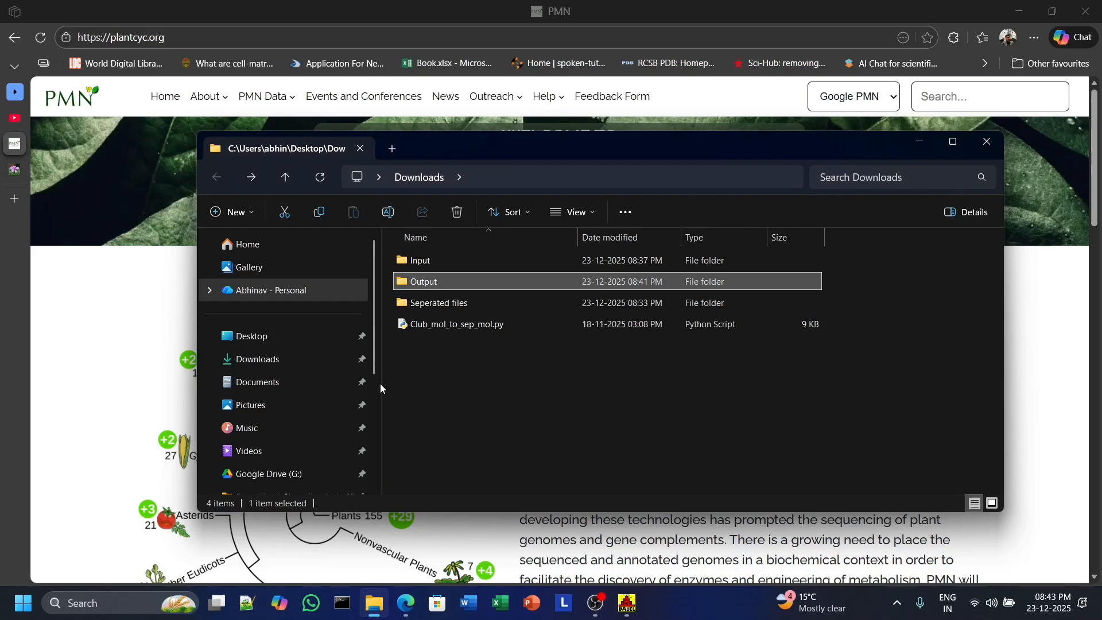
Open the Output folder to check the converted MOL file, then go back to Downloads.
double_click(443, 281)
click(443, 261)
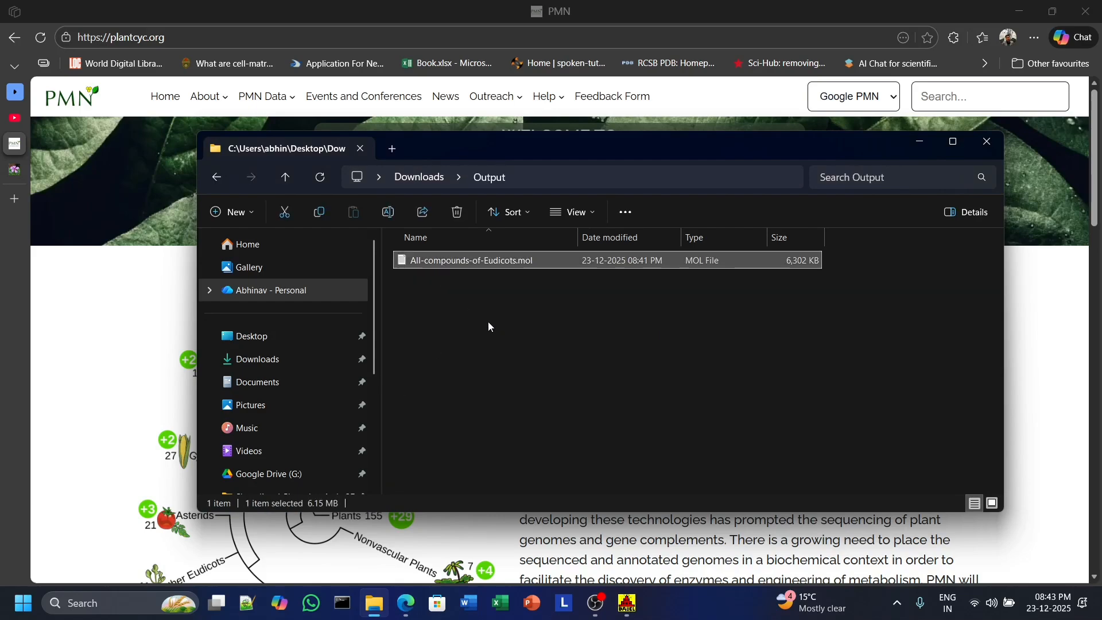
click(217, 177)
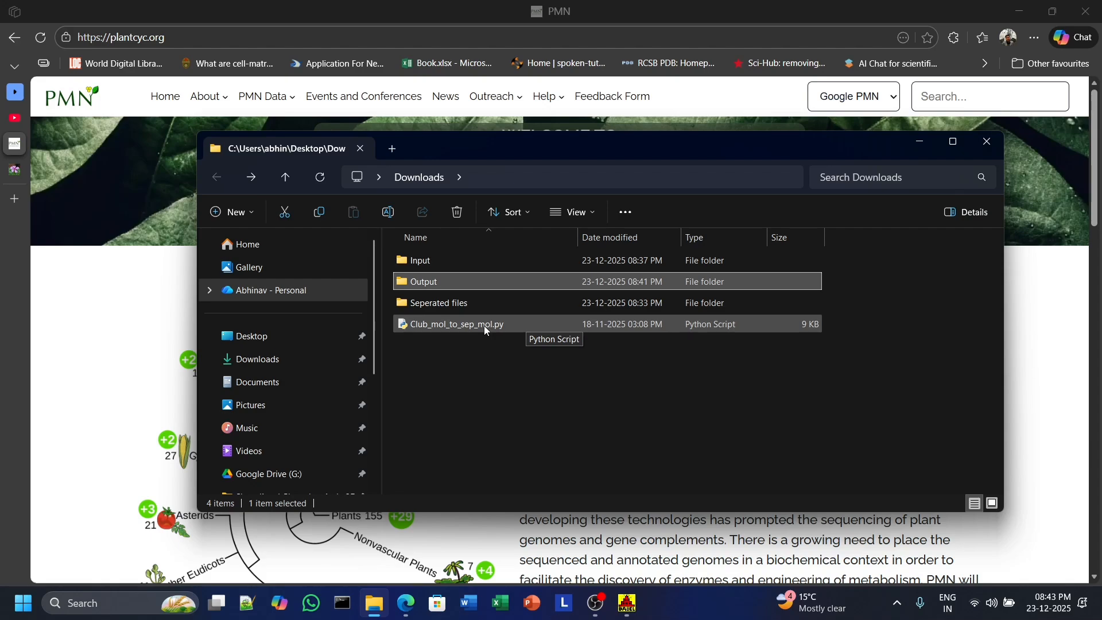
click(496, 367)
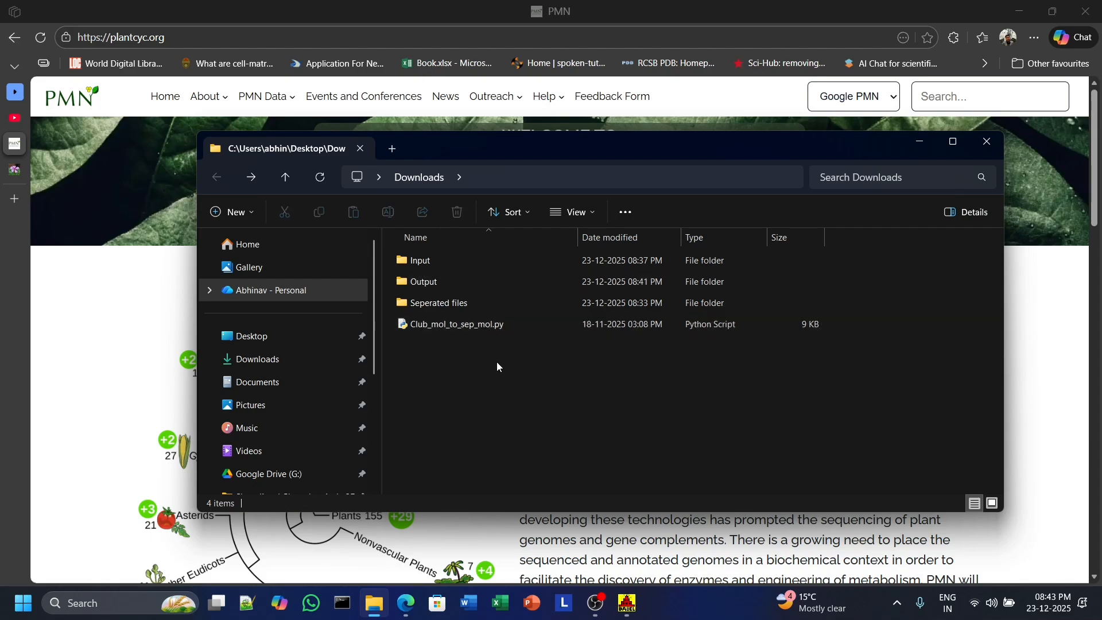
Launch the Club_mol_to_sep_mol.py splitter and choose All-compounds-of-Eudicots.mol from Downloads\Output as the clubbed MOL file.
double_click(504, 325)
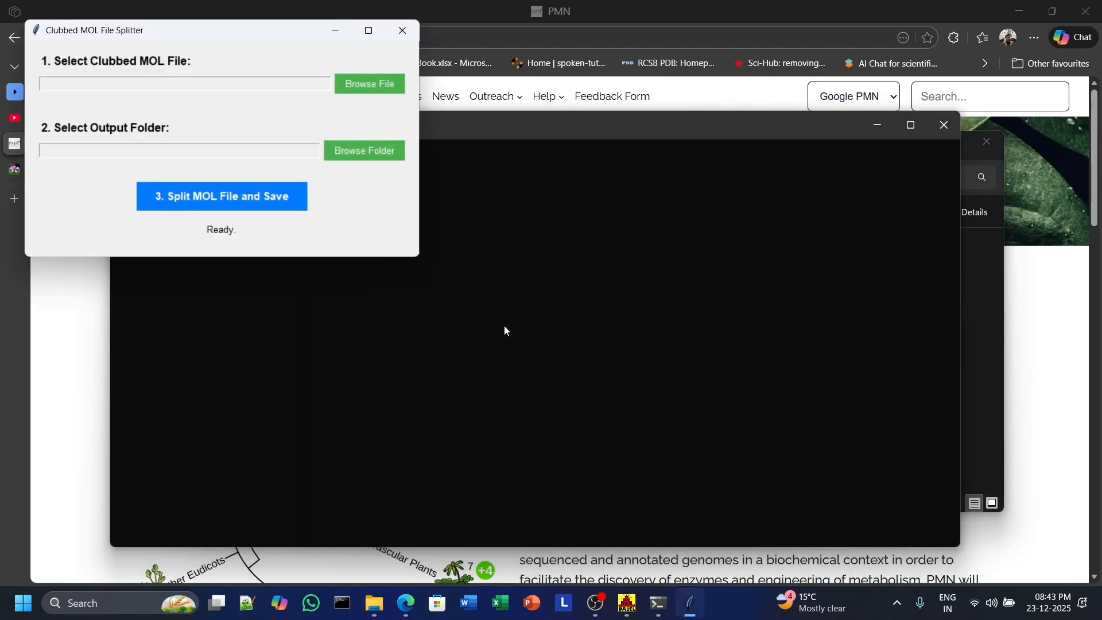
drag(176, 31, 491, 196)
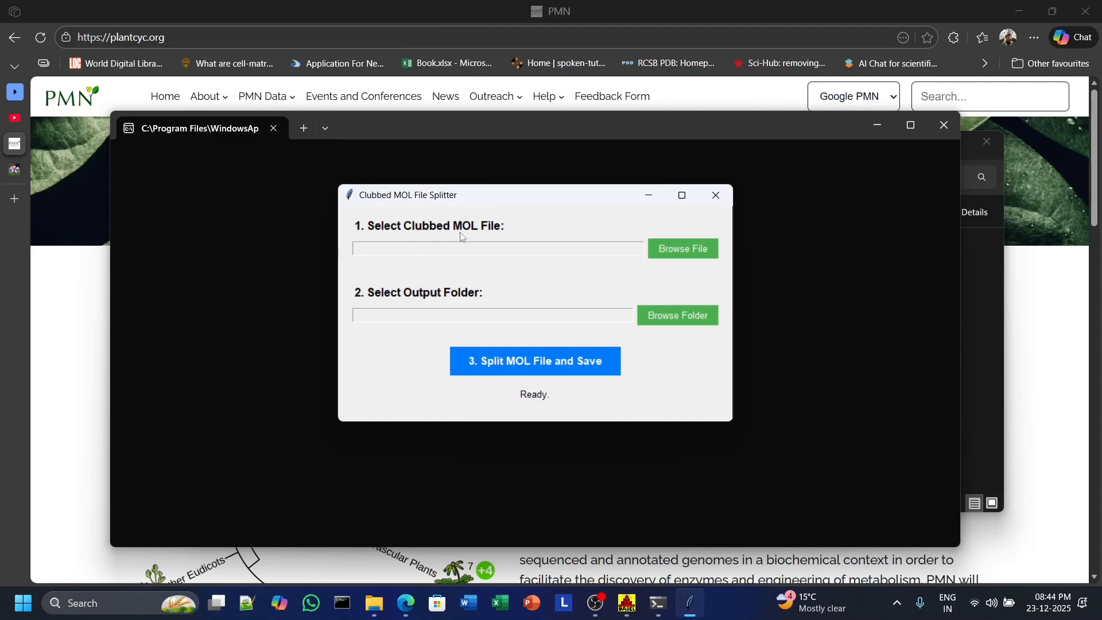
click(686, 255)
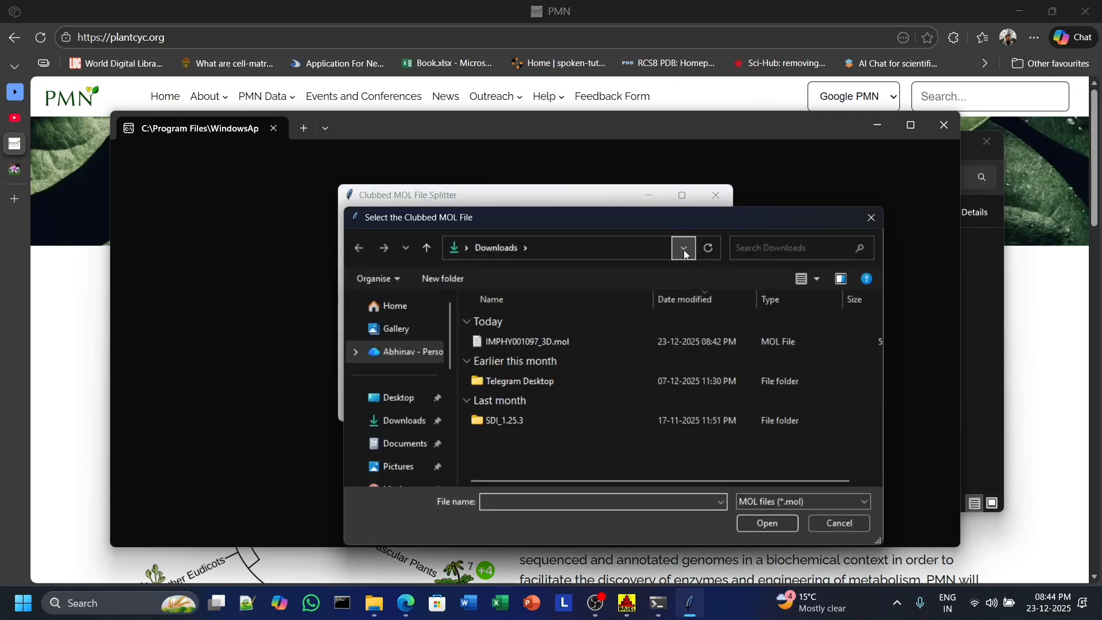
click(397, 398)
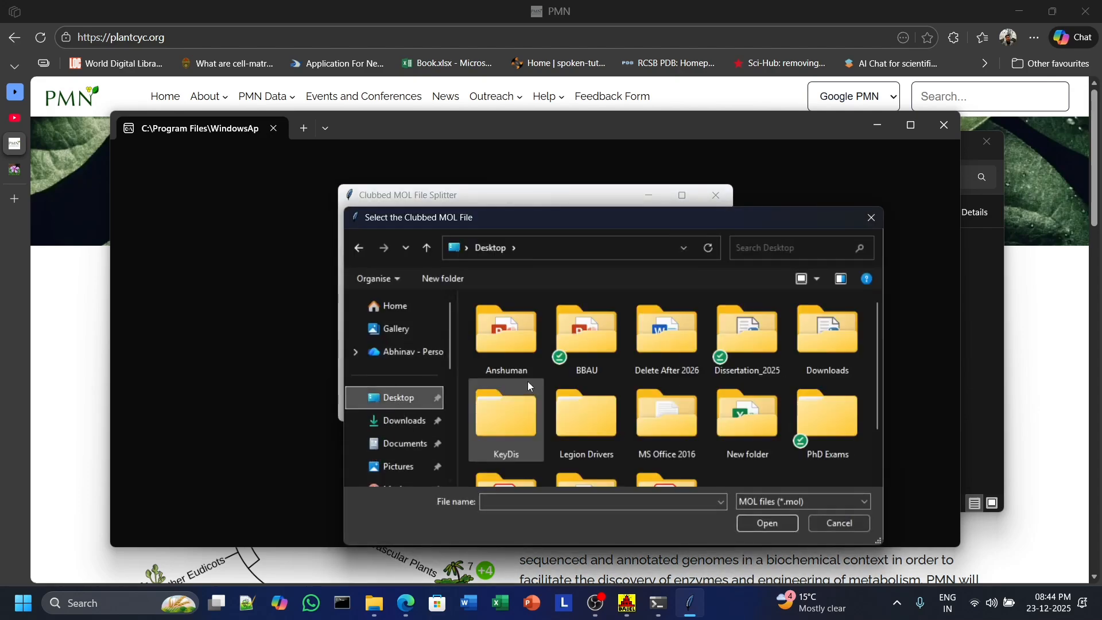
double_click(823, 351)
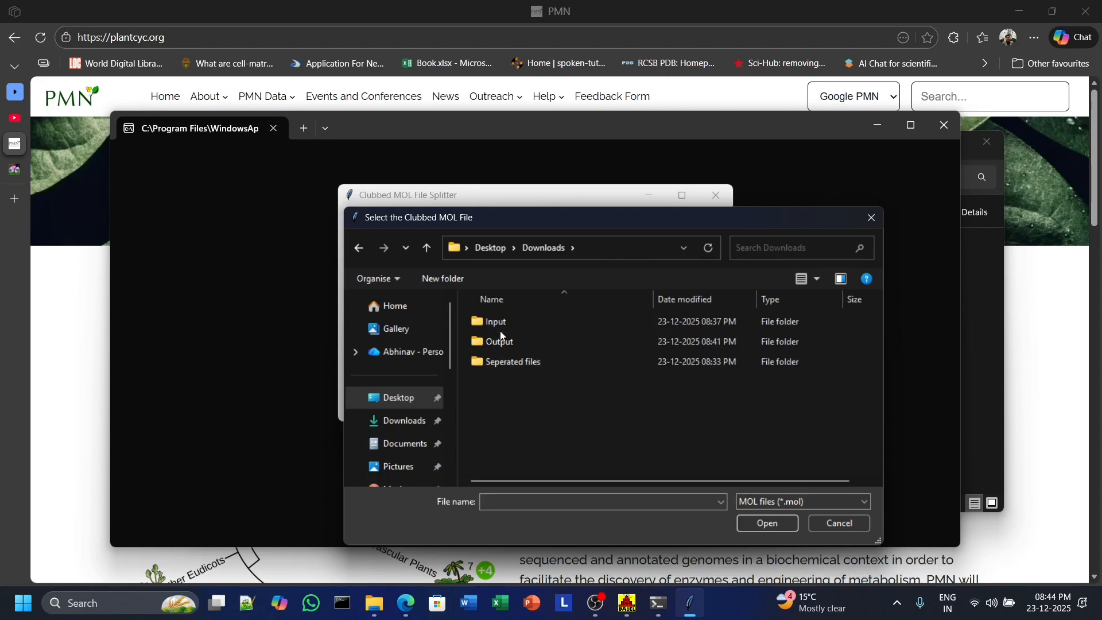
double_click(515, 342)
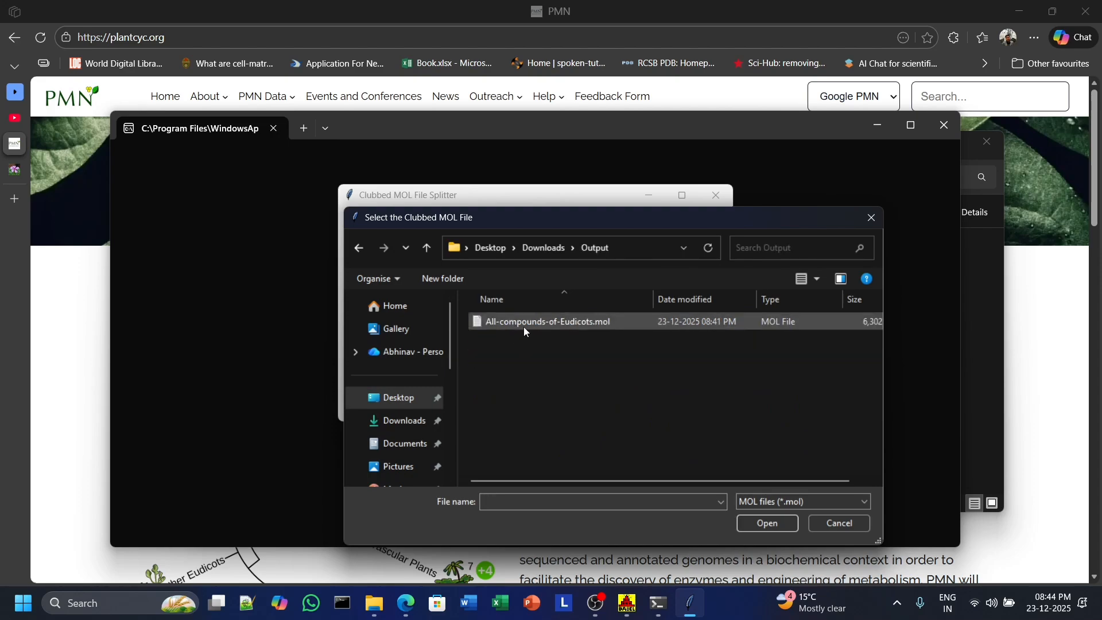
double_click(524, 326)
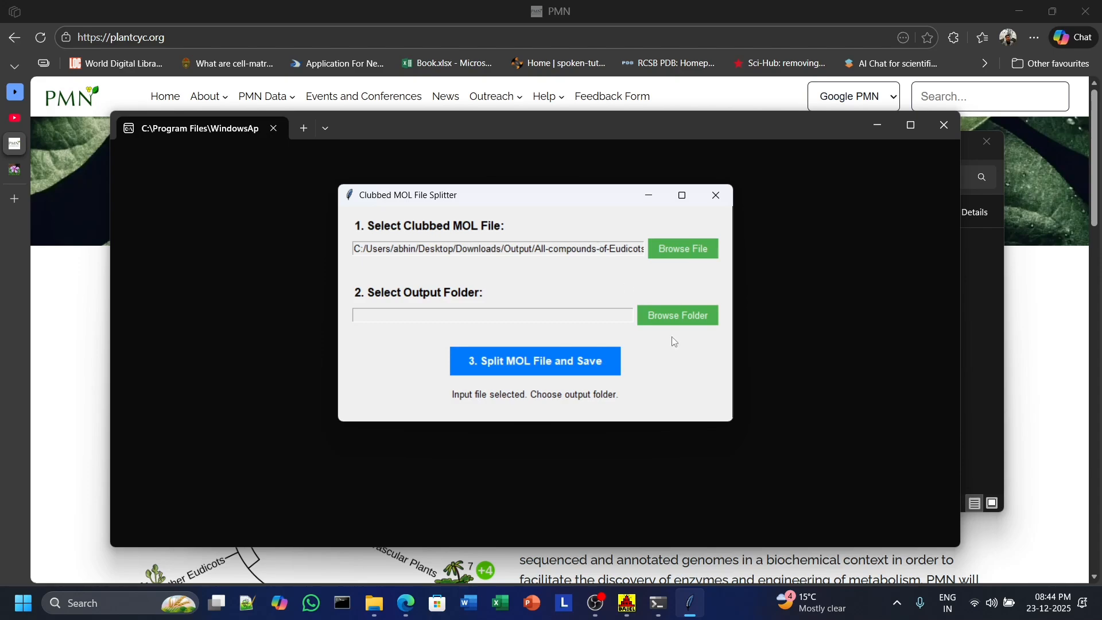
Set the output folder to Downloads\Seperated files, run the split, and dismiss the completion notice.
click(688, 321)
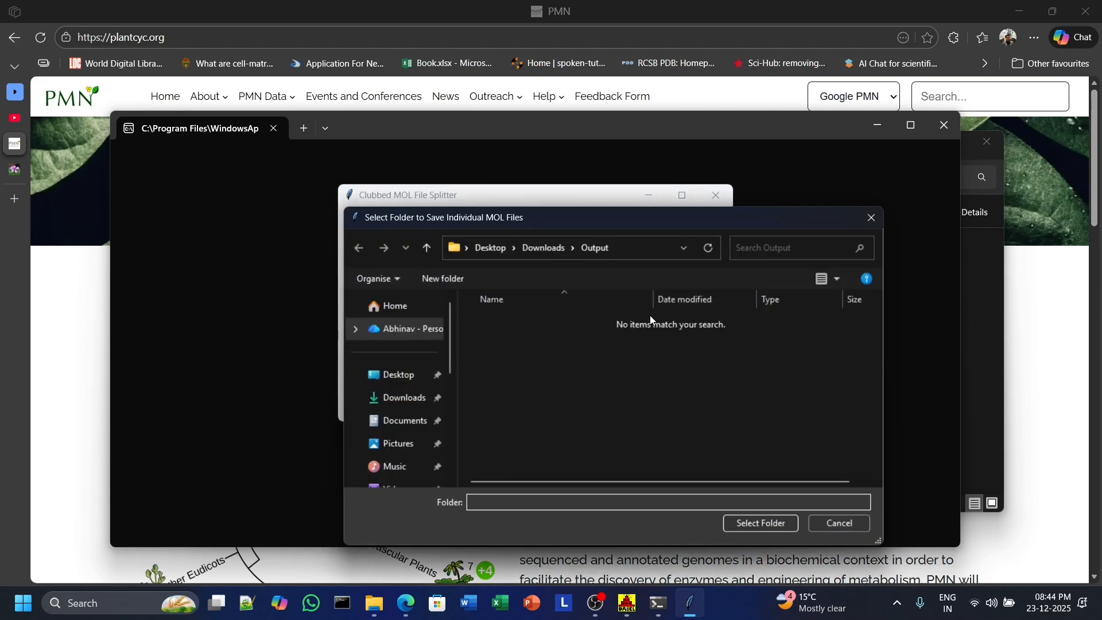
click(541, 247)
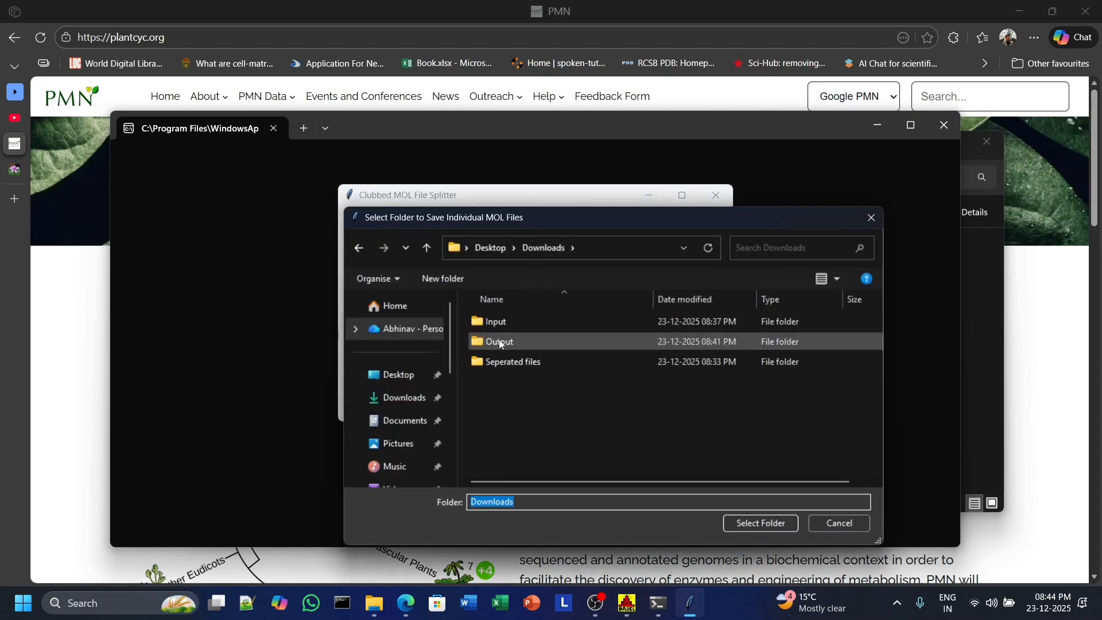
double_click(504, 341)
click(536, 248)
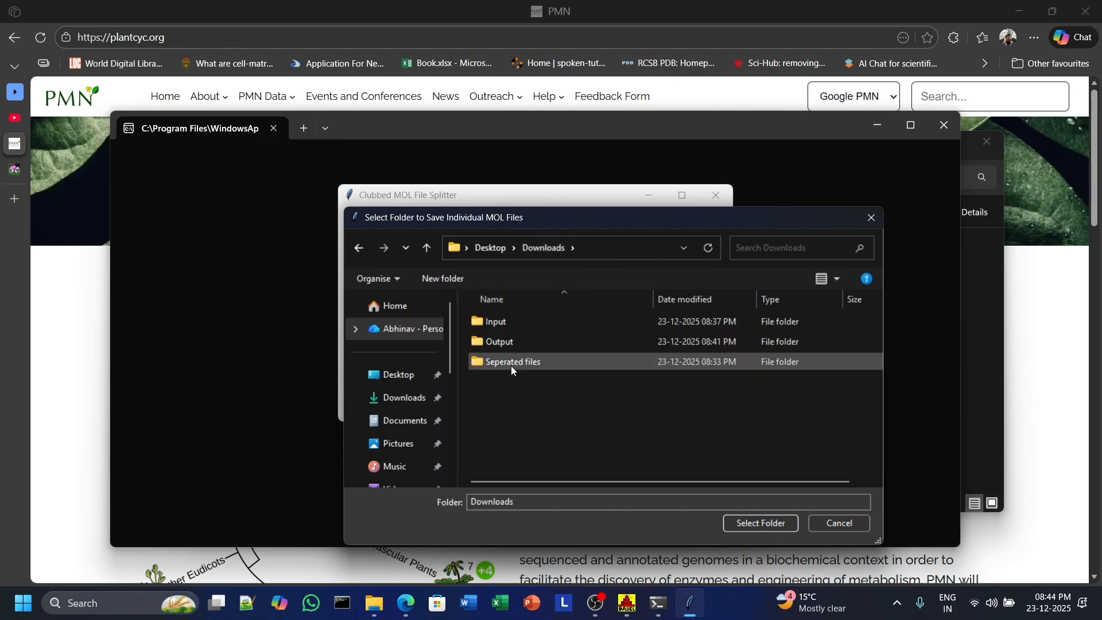
double_click(544, 362)
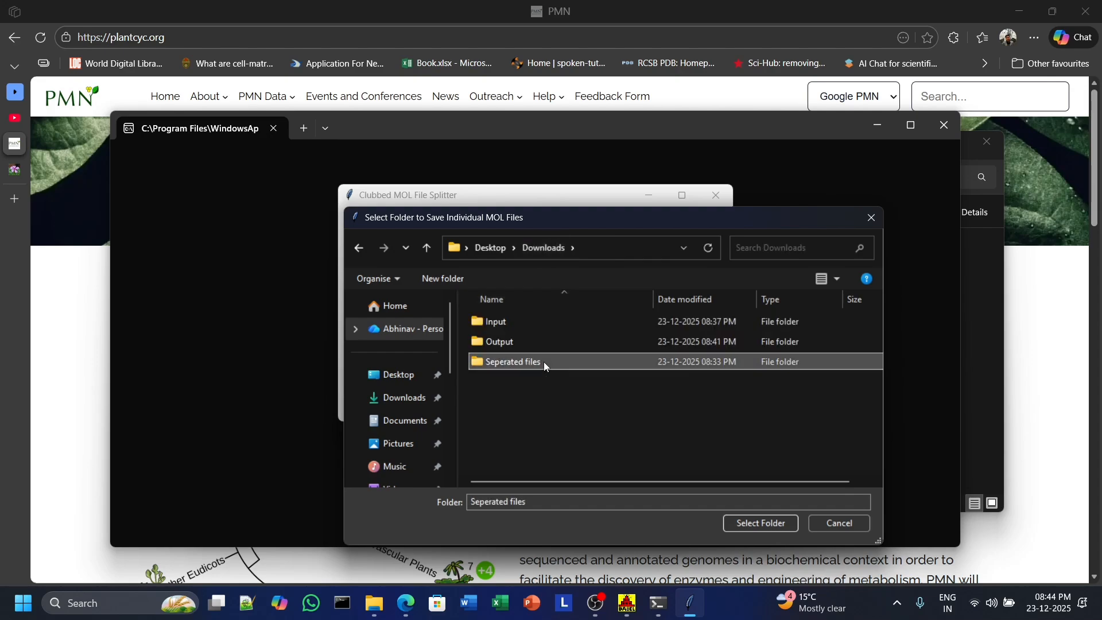
click(782, 519)
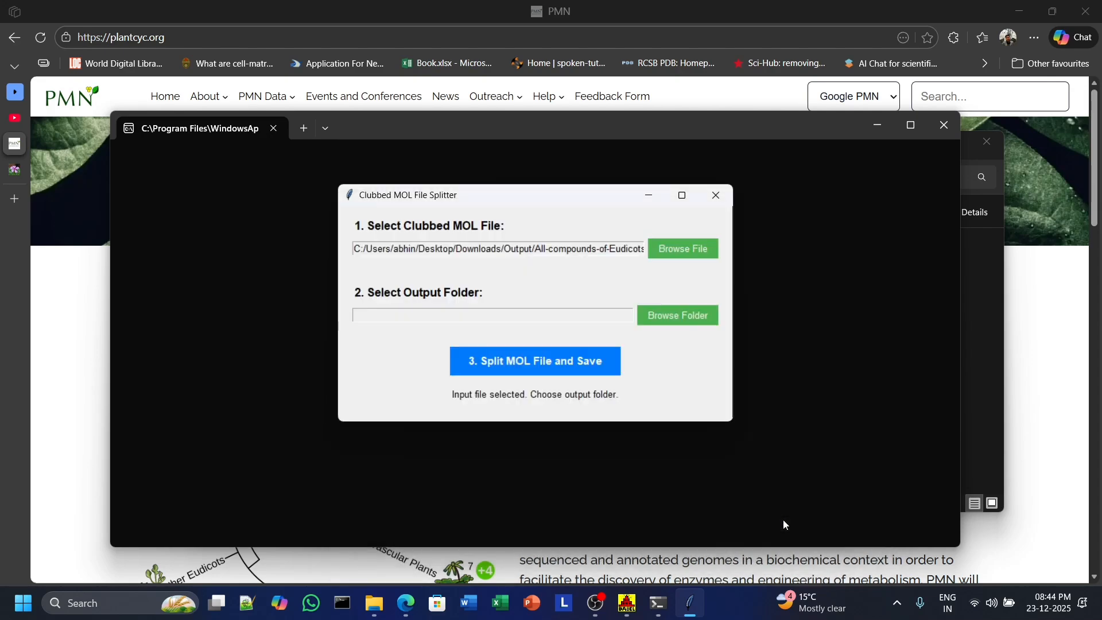
click(550, 358)
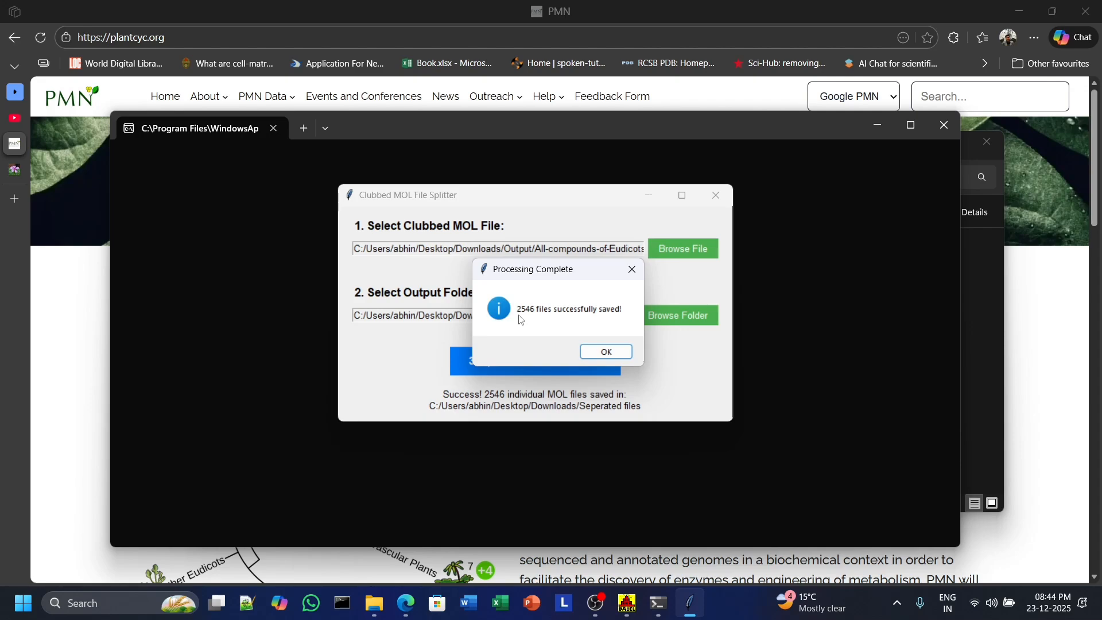
click(607, 353)
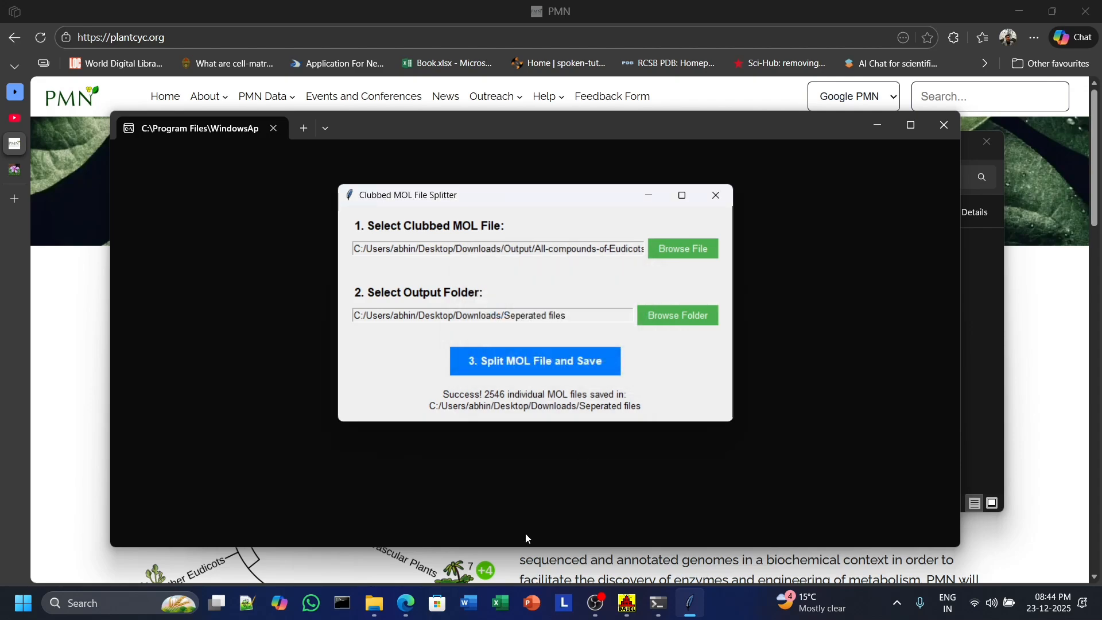
Open the Seperated files folder and browse the individual MOL files, then return to Downloads.
mouse_move(375, 603)
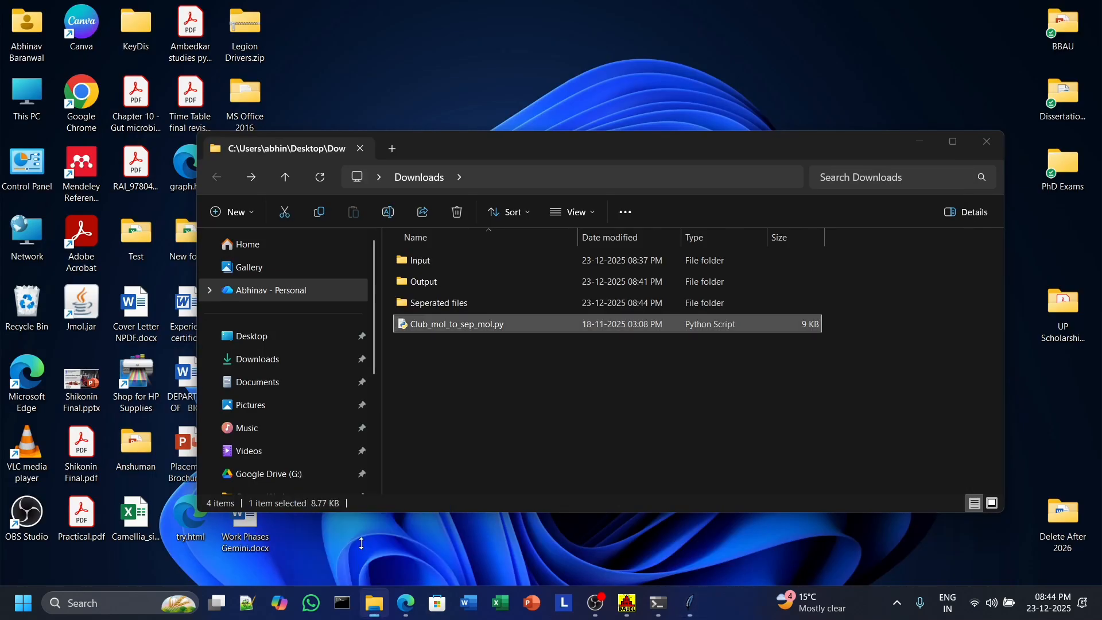
click(362, 547)
click(451, 309)
double_click(451, 308)
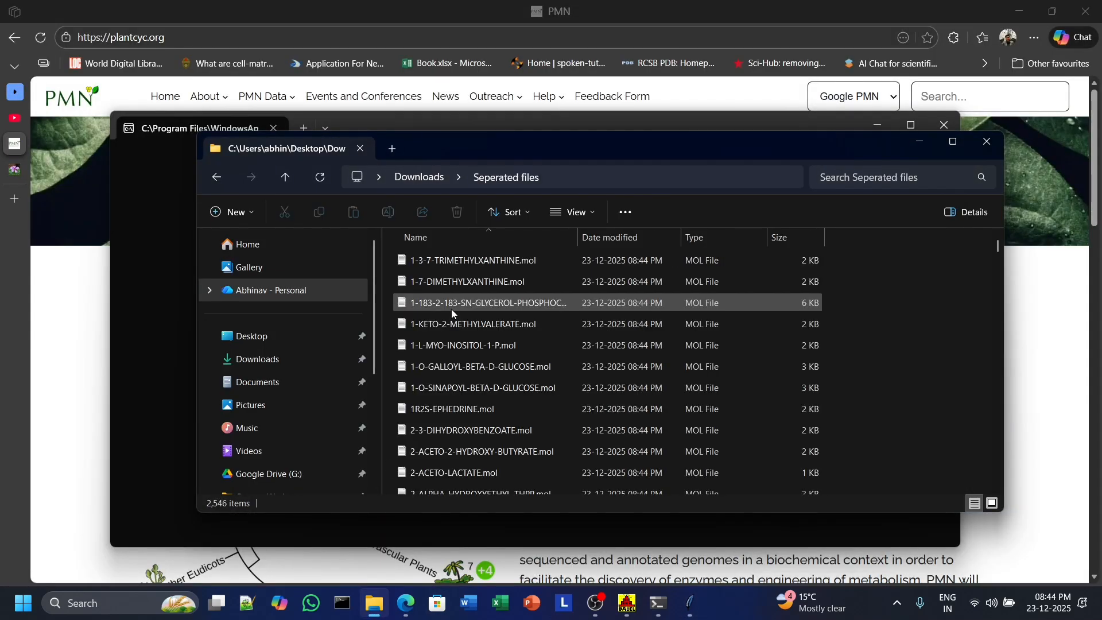
scroll(451, 311, down, 15)
scroll(452, 314, down, 10)
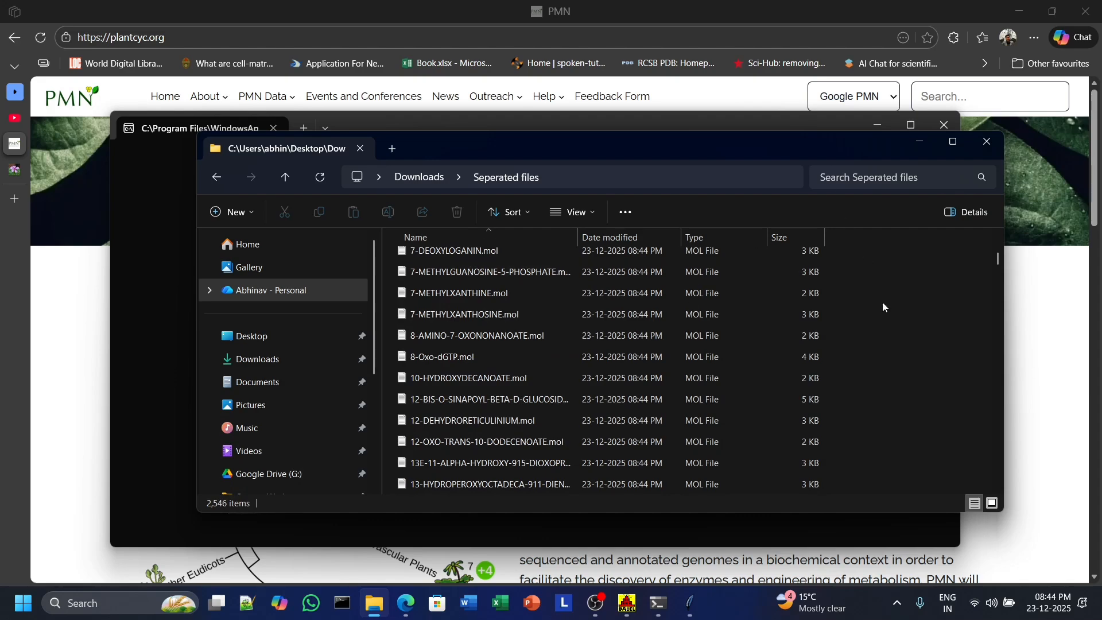
scroll(883, 310, down, 15)
scroll(905, 310, down, 20)
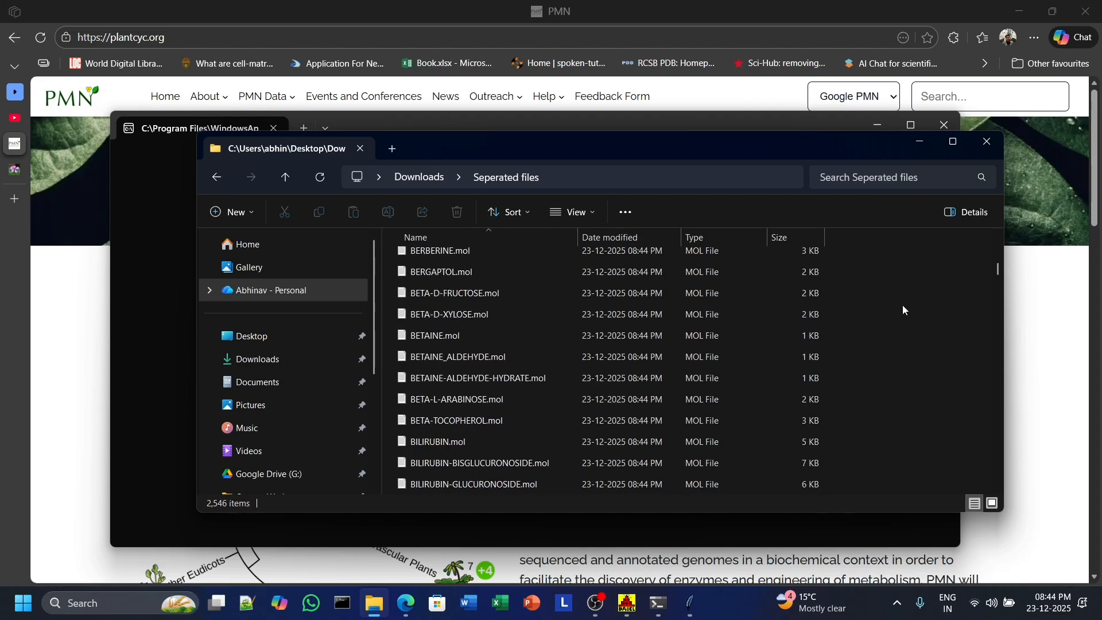
scroll(904, 311, down, 6)
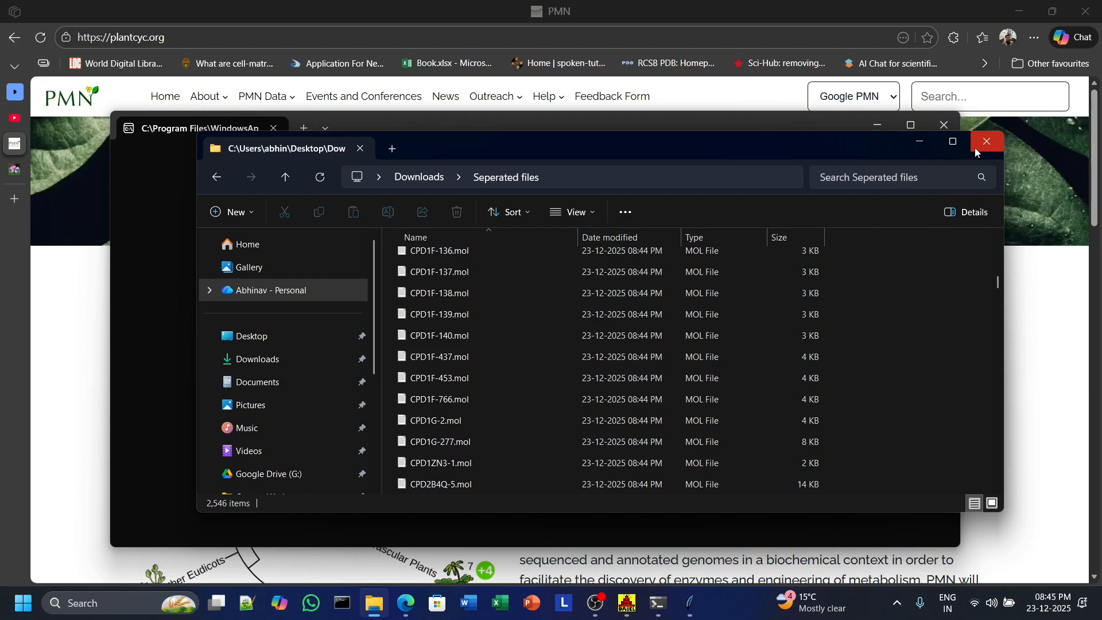
drag(998, 282, 997, 246)
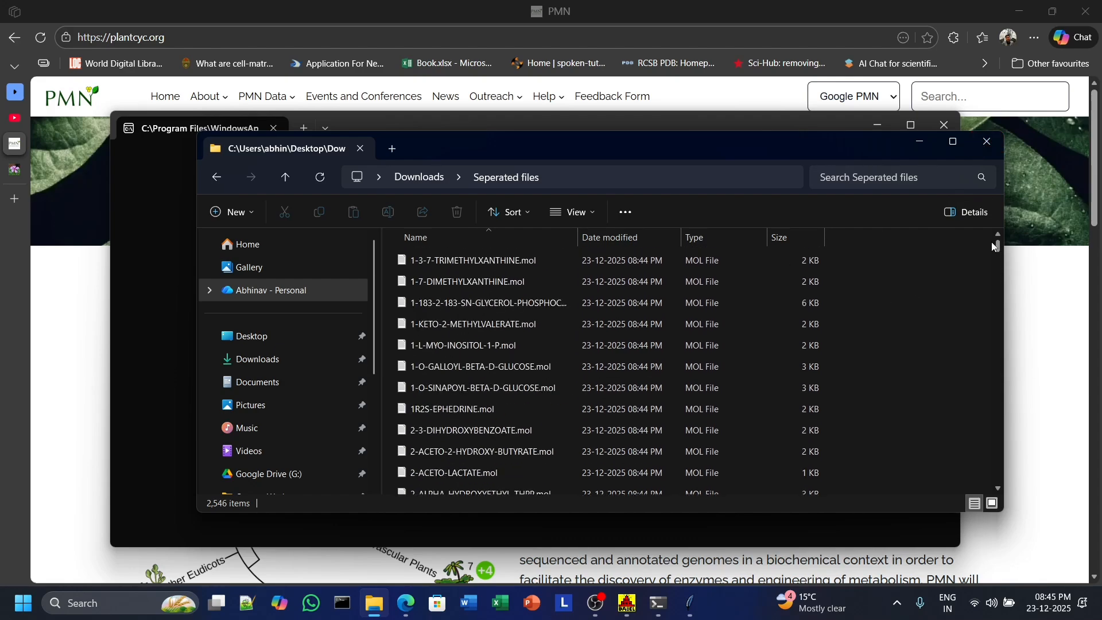
click(217, 182)
click(515, 325)
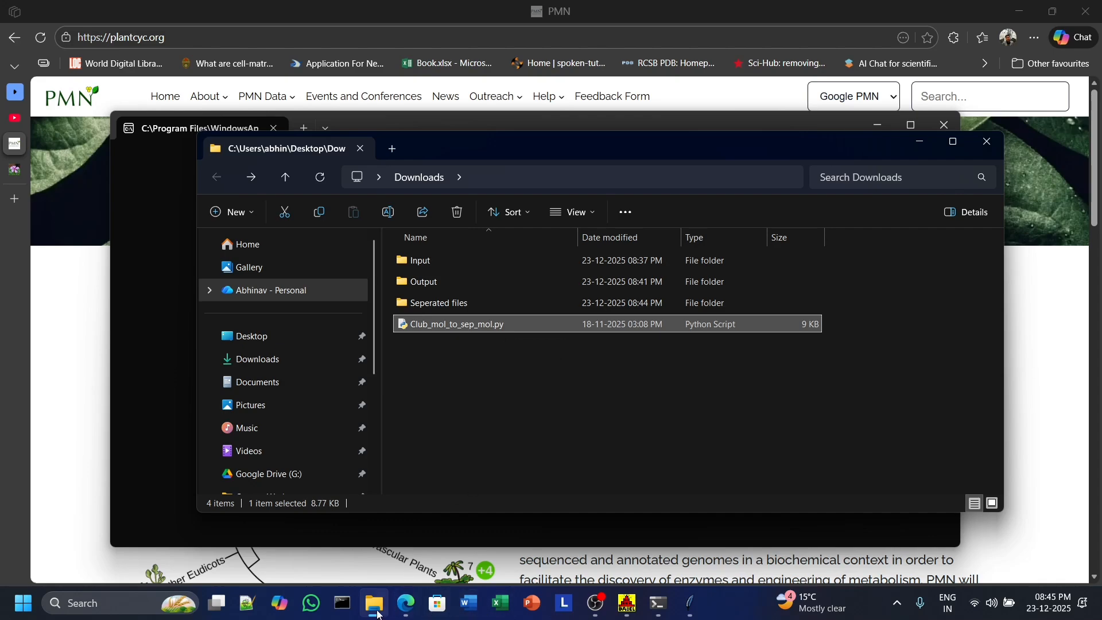
Switch to Notepad++ and type IT IS NOT FREE with many repeated Es, followed by several blank lines.
click(234, 616)
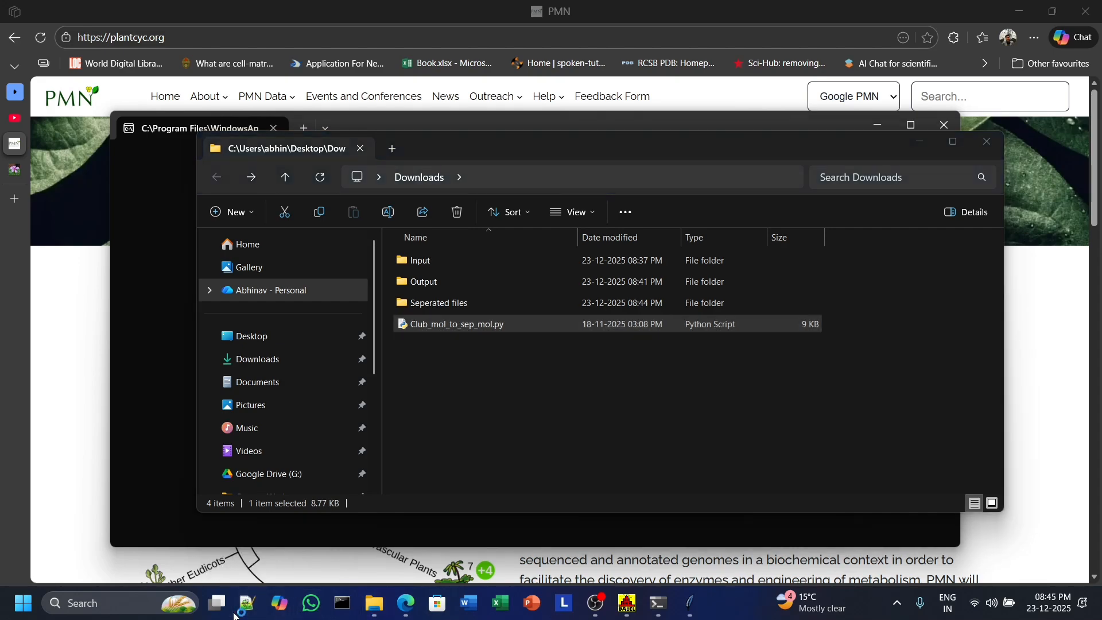
text(IT)
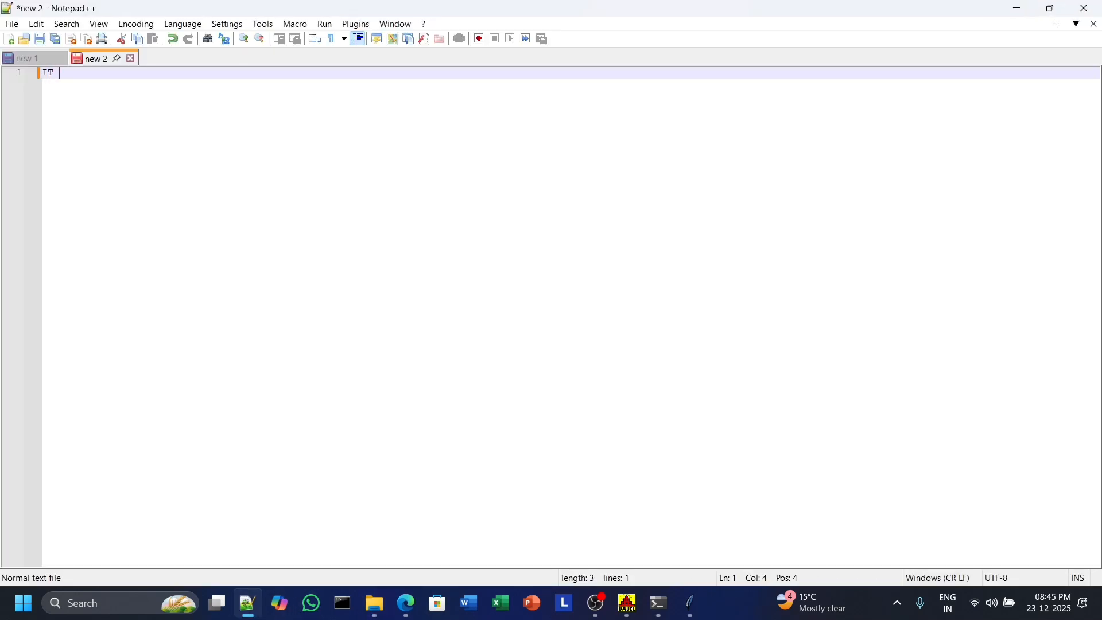
text( IS NOT FREEEEEEEEEEE)
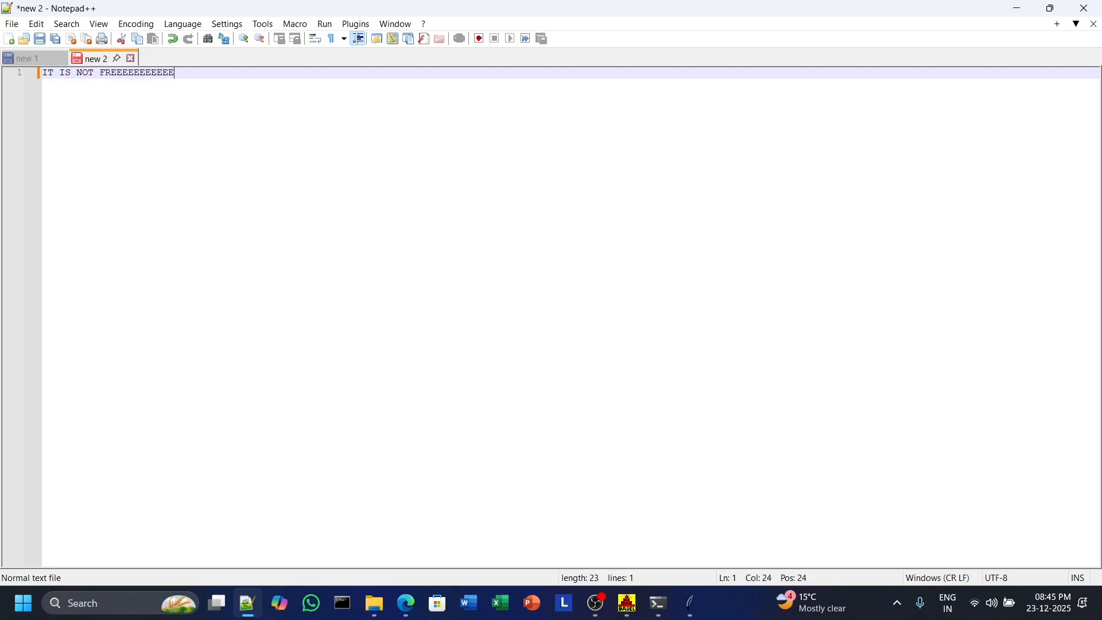
text(EEEEEEEEEEEEEEEEEEEEEEEEEEEEEEEEEEE)
key(Return)
key(Return)
key(Return)
key(Return)
key(Return)
key(Return)
key(Return)
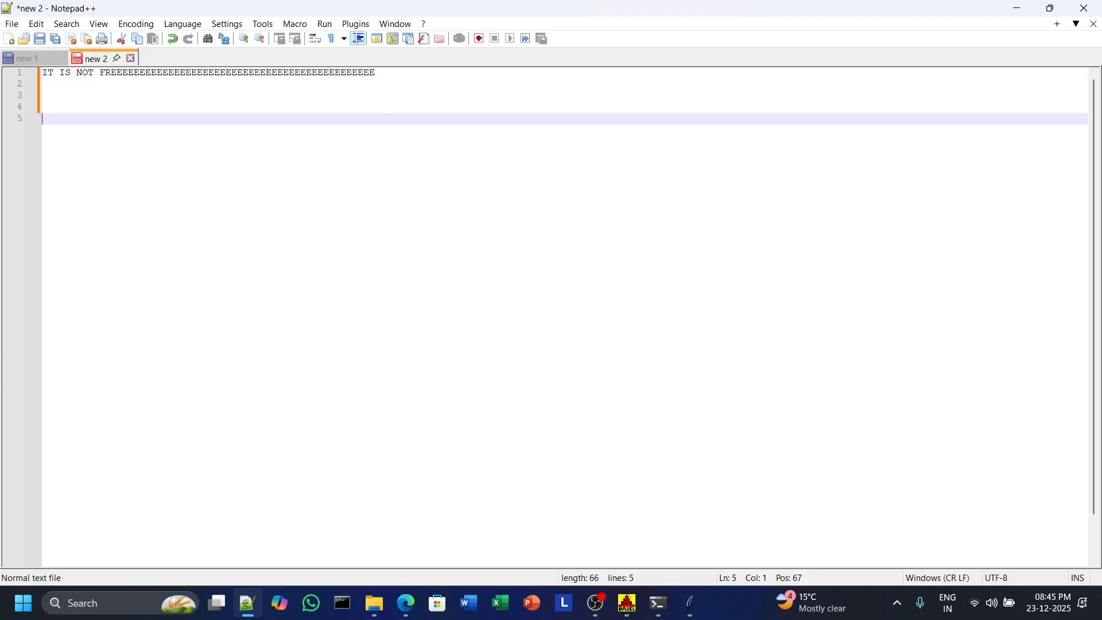
key(Return)
key(Return)
key(Return)
key(Return)
key(Return)
key(Return)
key(Return)
key(Return)
key(Return)
key(Return)
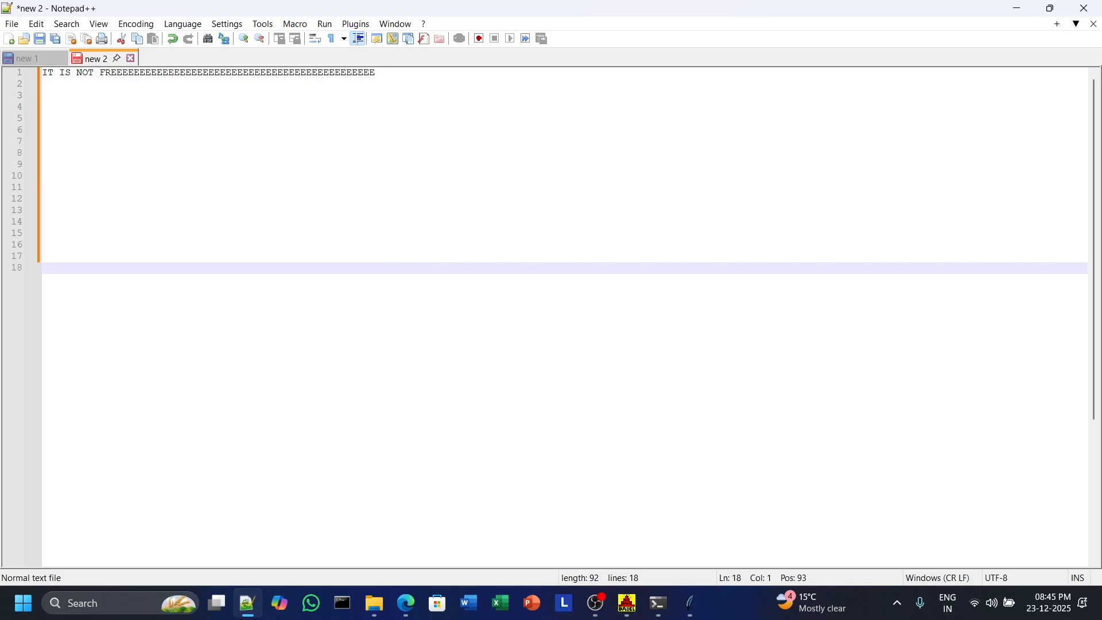
Type PAY ME, a run of spaces, and 9.99$ ONLY with many repeated Ys.
text(PAY ME                        9)
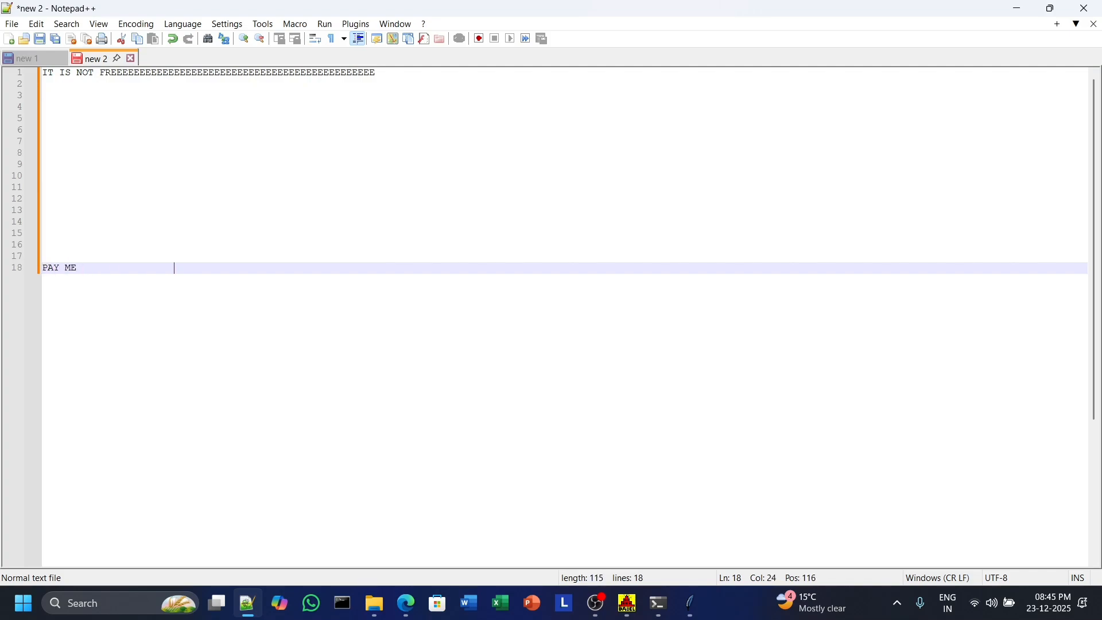
text(.99$ ONLYYYYYYYYYYYYYYYYYYYYYY)
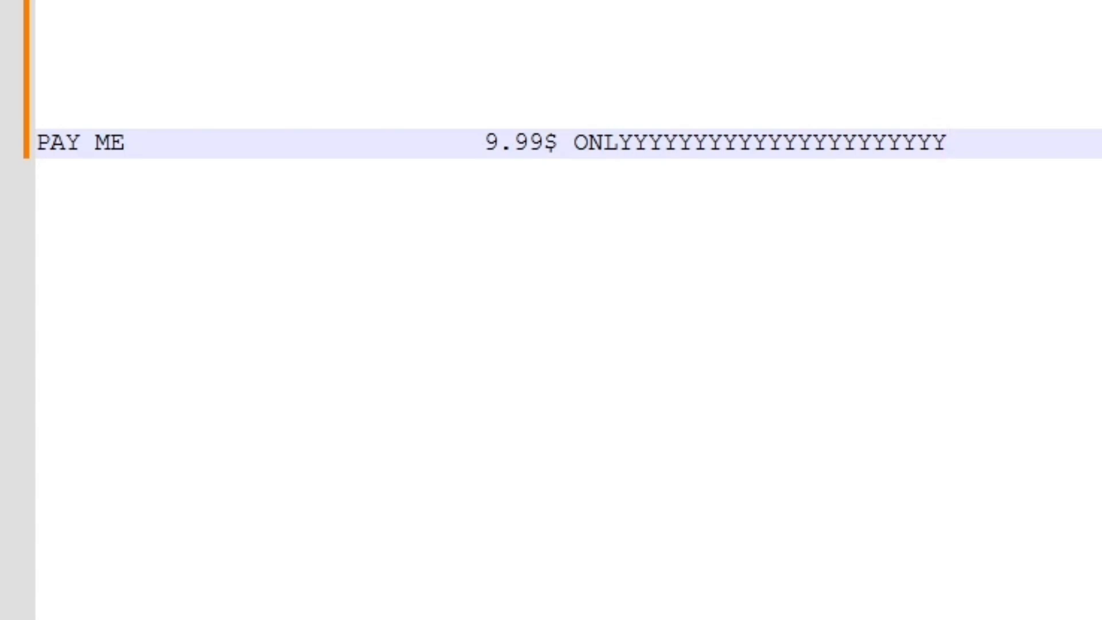
On a new line below, type COMMENT WITH YOUR EMAIL ID SO I CAN CONTACT YOU, followed by two blank lines.
key(Return)
key(Return)
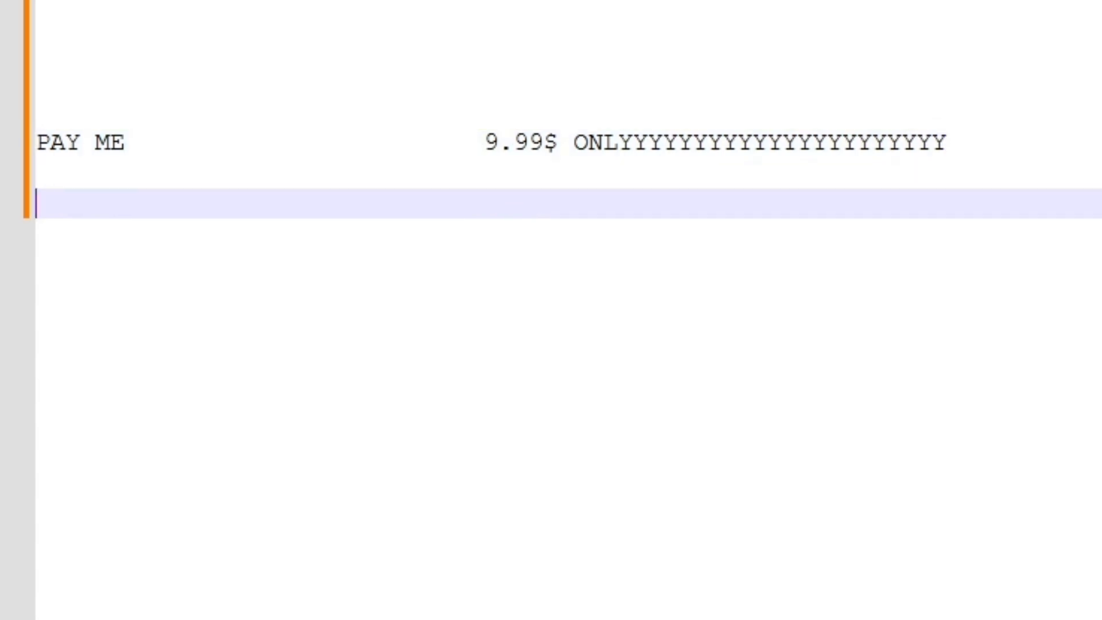
text(COMMEN)
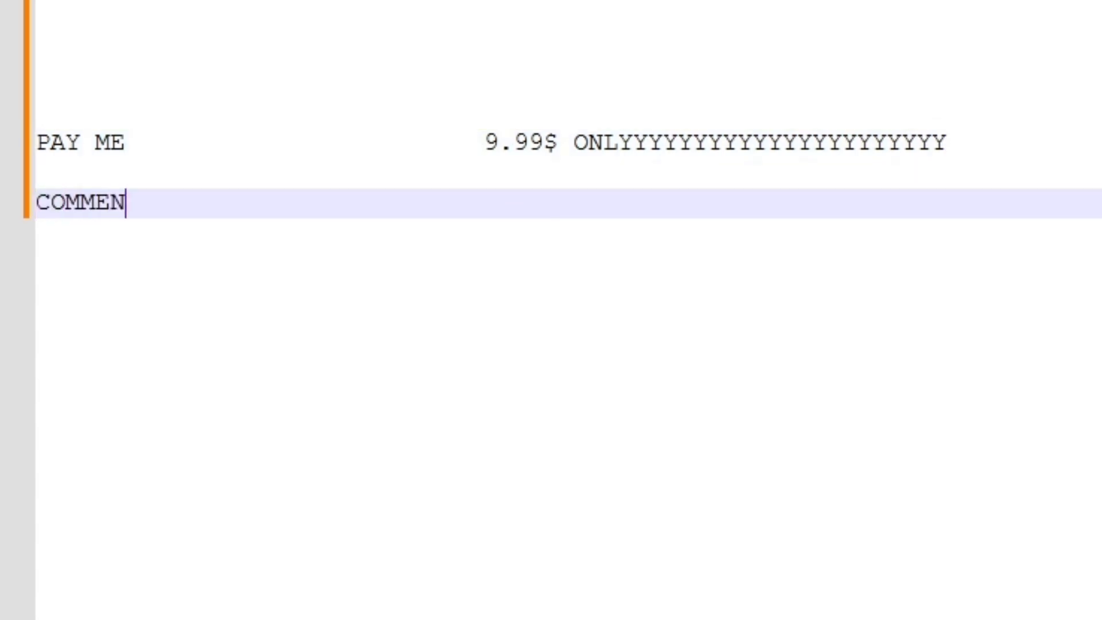
text(T WITH)
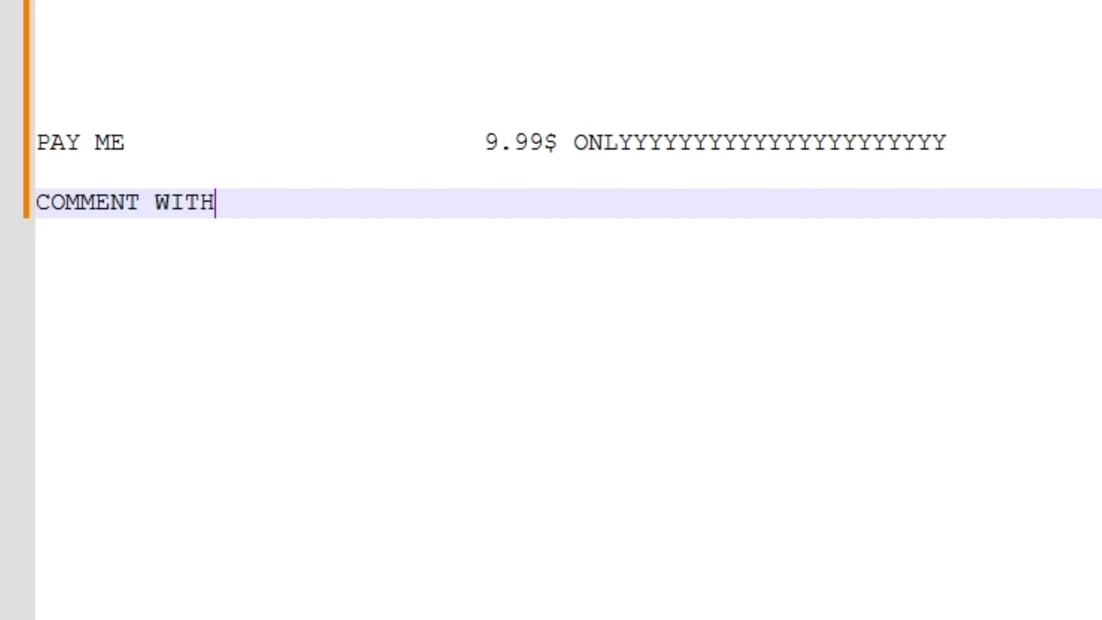
text( YOUR)
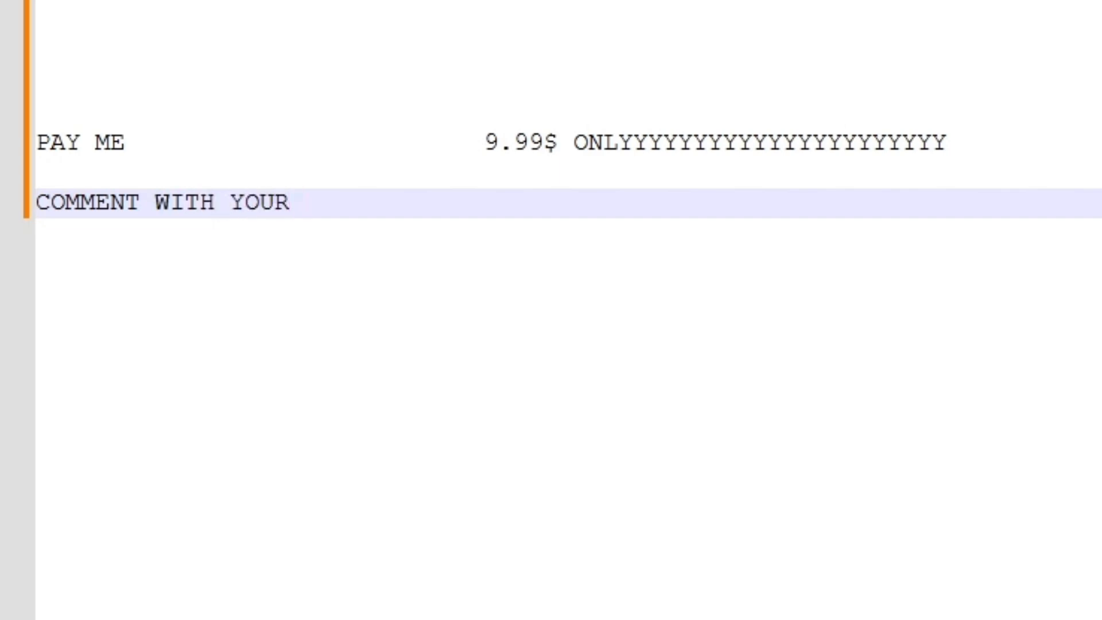
text( EMAIL I)
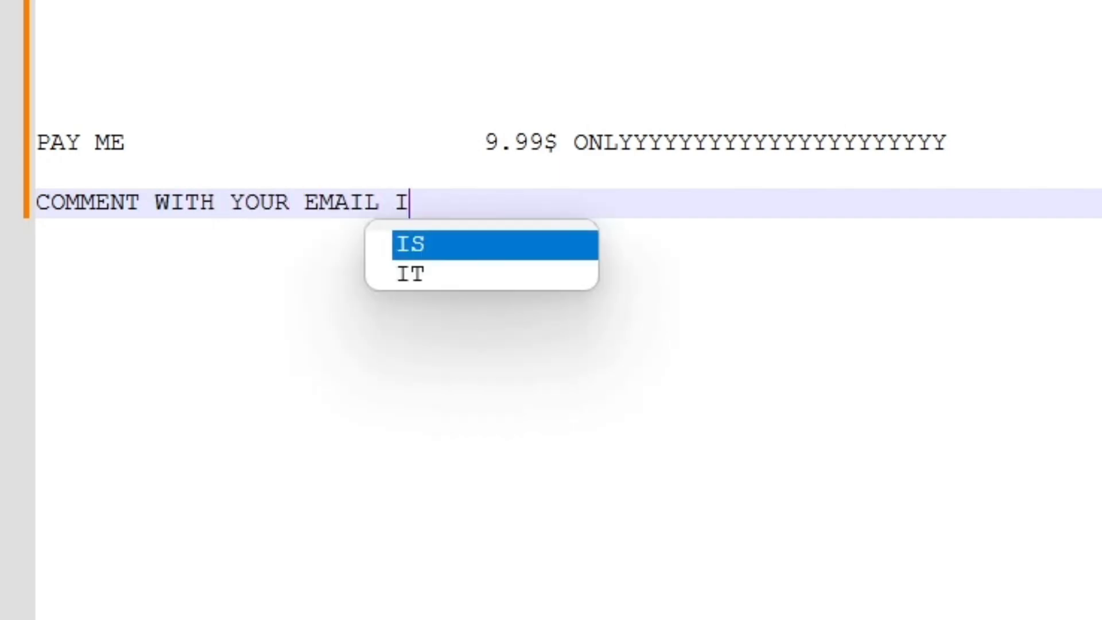
text(D SO )
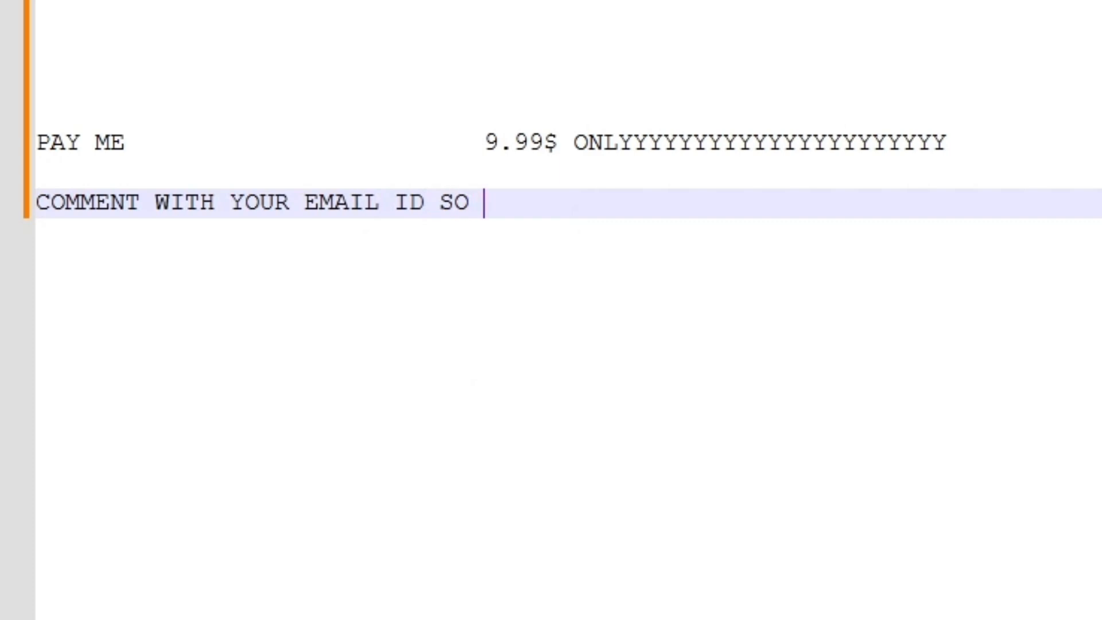
text(I CAN CON)
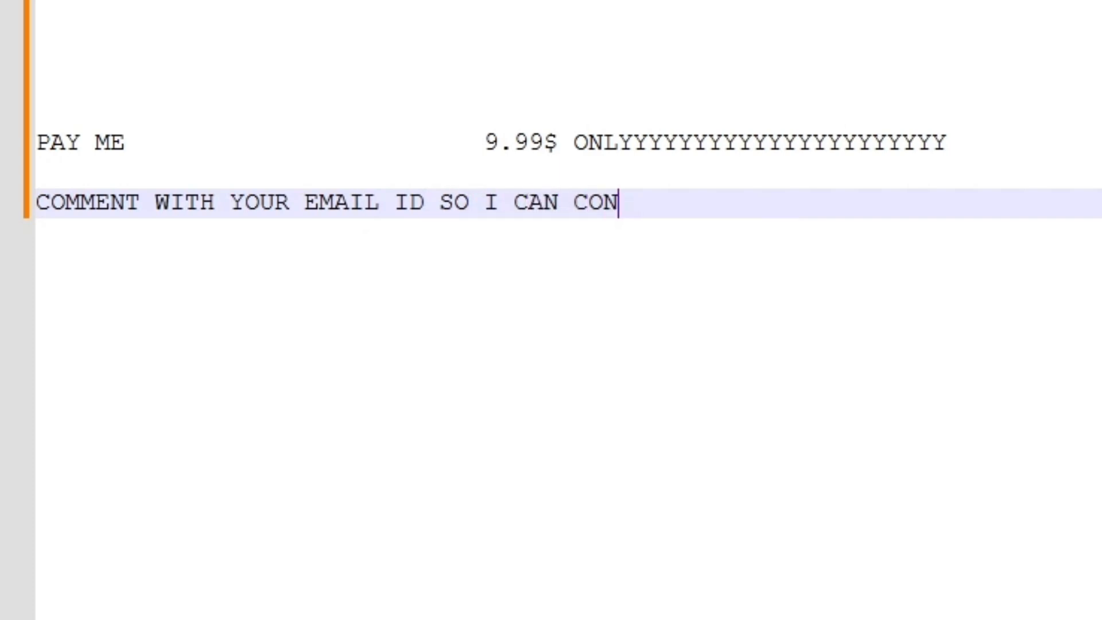
text(TACT YOU)
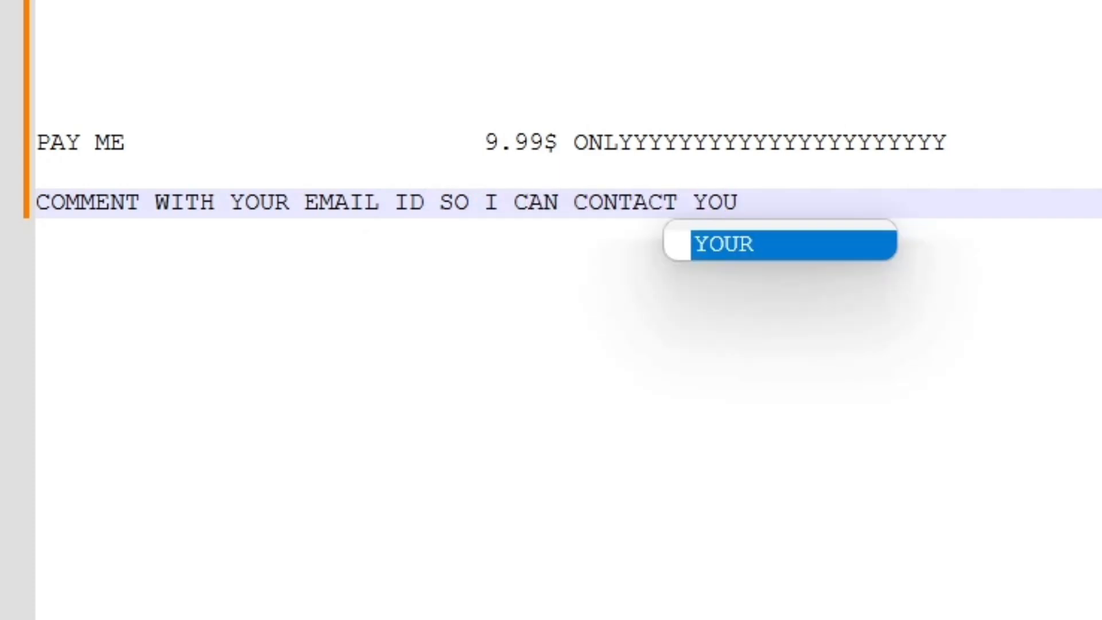
text(R)
key(BackSpace)
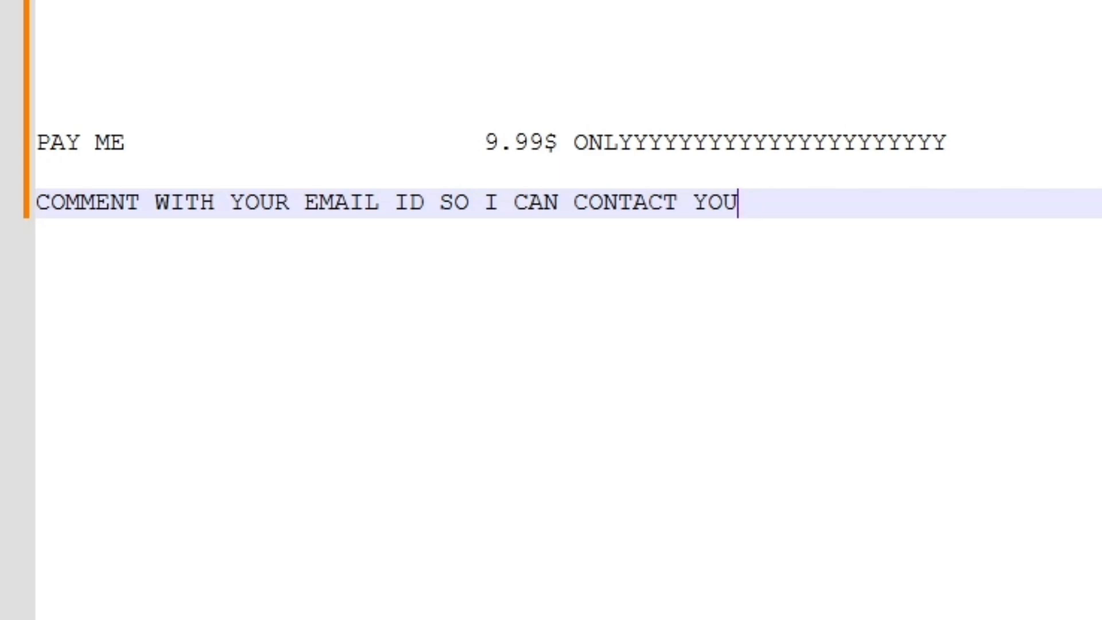
key(Return)
key(Return)
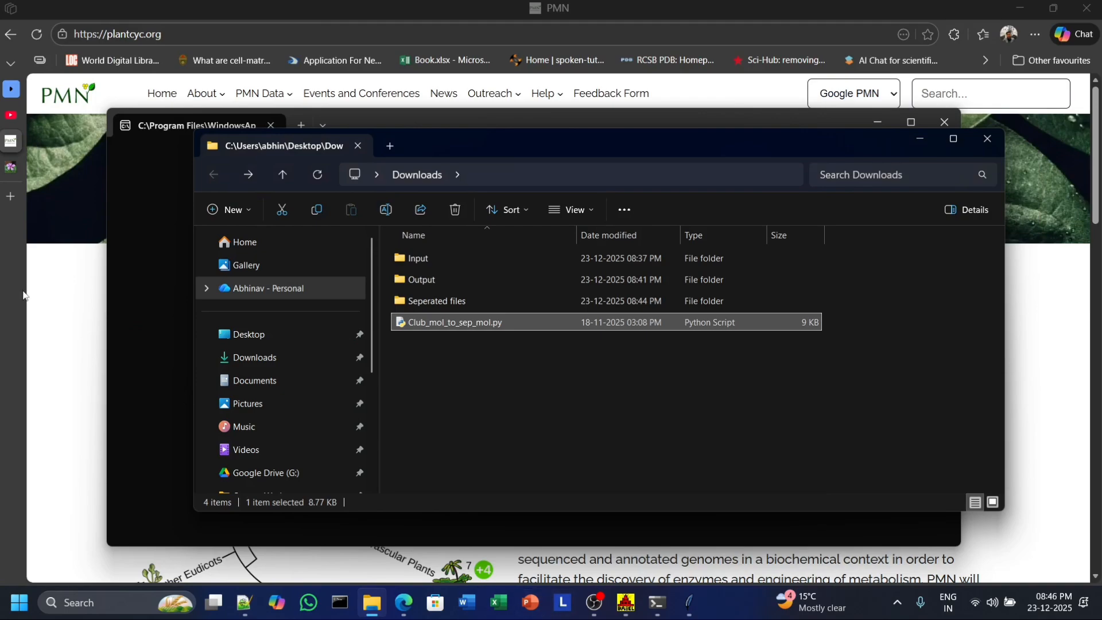
Switch to the browser and open the MisterEaster YouTube channel page.
mouse_move(2, 136)
click(23, 115)
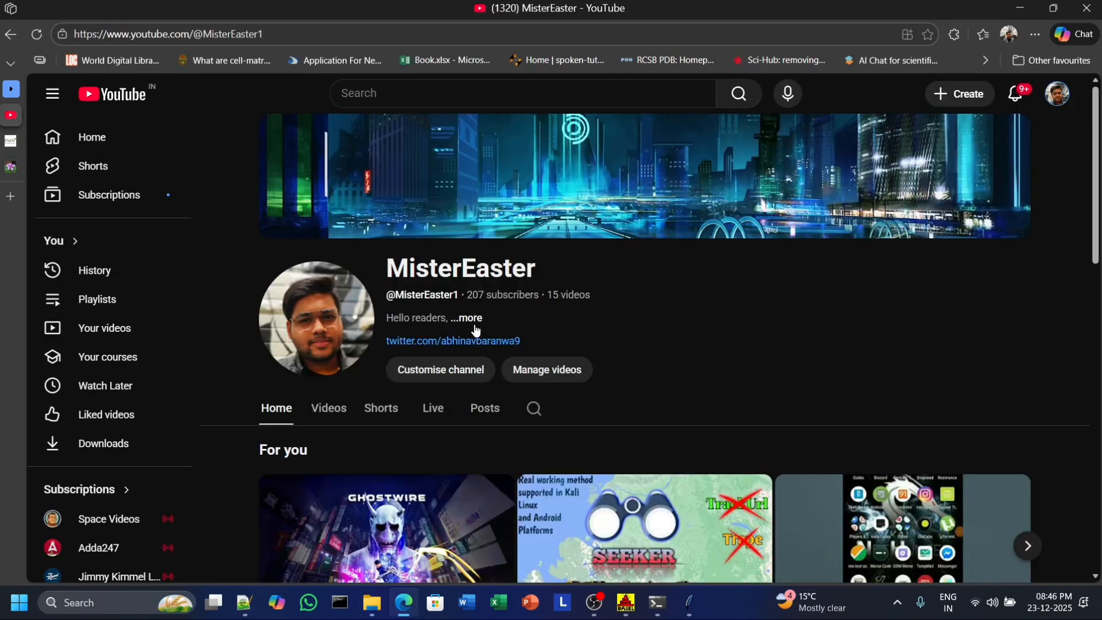